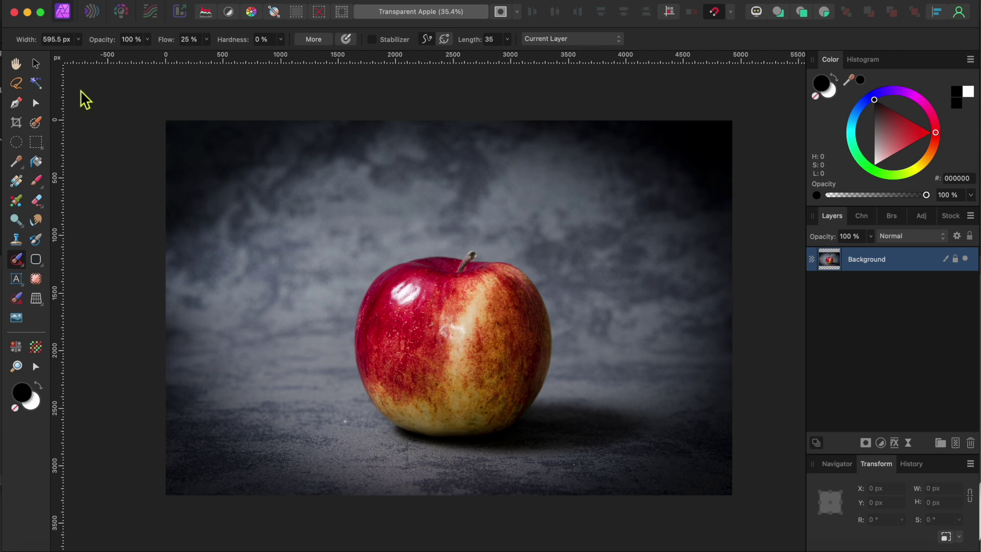
- Switch to the Selection Brush, zoom in on the apple to about 73%, and start selecting from the stem
{"action": "key", "text": "x"}
{"action": "key", "text": "w"}
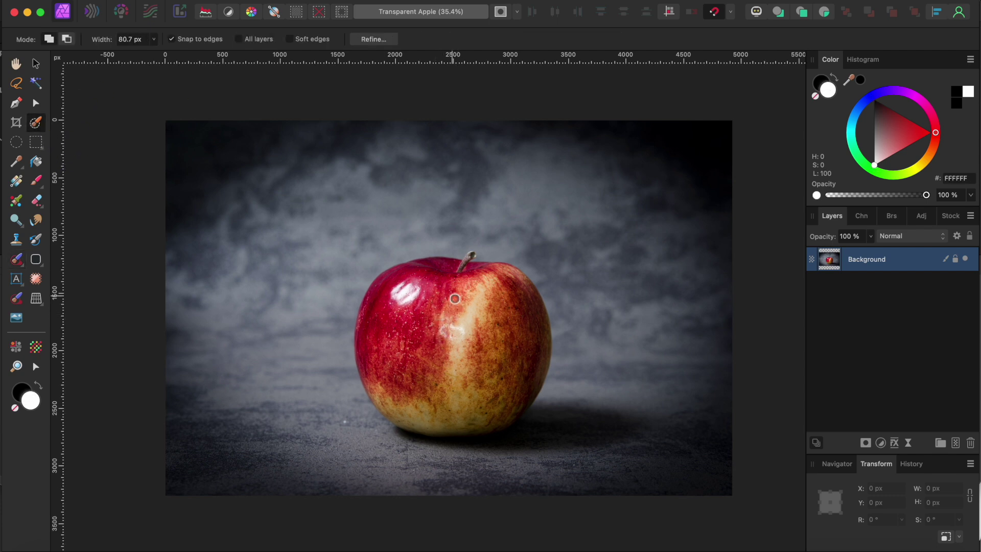
{"action": "scroll", "coordinate": [446, 304], "scroll_direction": "up", "scroll_amount": 3}
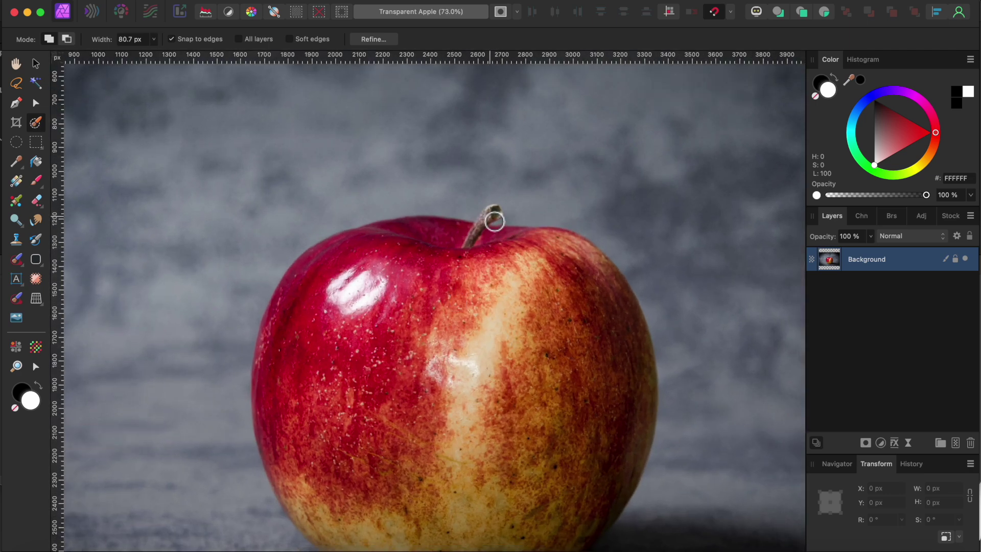
{"action": "mouse_move", "coordinate": [495, 221]}
{"action": "left_mouse_down"}
{"action": "mouse_move", "coordinate": [373, 285]}
{"action": "mouse_move", "coordinate": [350, 338]}
{"action": "mouse_move", "coordinate": [338, 277]}
{"action": "mouse_move", "coordinate": [356, 262]}
{"action": "mouse_move", "coordinate": [280, 344]}
{"action": "mouse_move", "coordinate": [272, 384]}
{"action": "mouse_move", "coordinate": [299, 468]}
{"action": "left_mouse_up"}
- Paint the selection along the apple's lower rim and Alt-paint away the stray patch below it
{"action": "scroll", "coordinate": [300, 468], "scroll_direction": "down", "scroll_amount": 4}
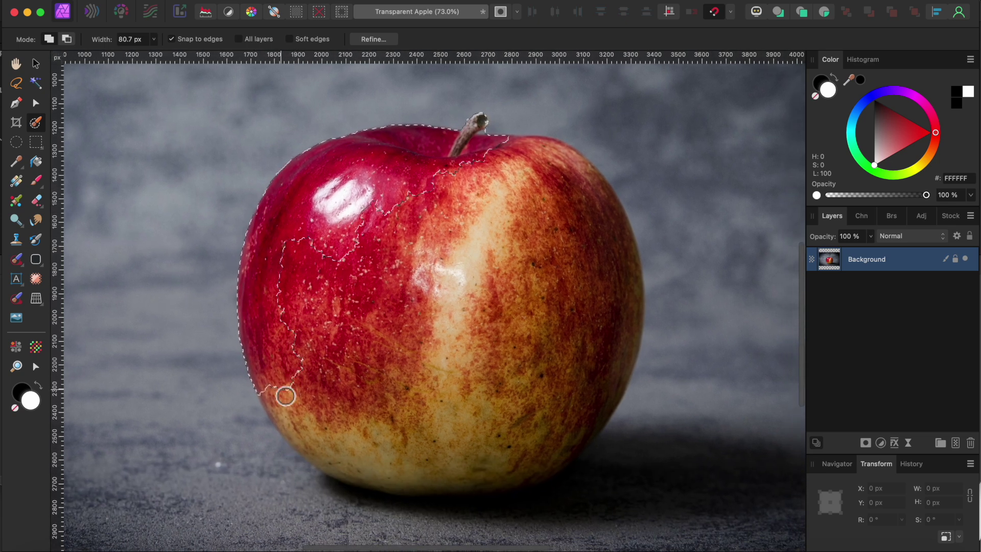
{"action": "mouse_move", "coordinate": [285, 396]}
{"action": "left_mouse_down"}
{"action": "mouse_move", "coordinate": [304, 429]}
{"action": "mouse_move", "coordinate": [344, 453]}
{"action": "mouse_move", "coordinate": [499, 475]}
{"action": "mouse_move", "coordinate": [412, 479]}
{"action": "mouse_move", "coordinate": [526, 473]}
{"action": "mouse_move", "coordinate": [582, 449]}
{"action": "mouse_move", "coordinate": [628, 288]}
{"action": "mouse_move", "coordinate": [619, 250]}
{"action": "mouse_move", "coordinate": [586, 199]}
{"action": "mouse_move", "coordinate": [563, 188]}
{"action": "mouse_move", "coordinate": [366, 219]}
{"action": "mouse_move", "coordinate": [339, 354]}
{"action": "mouse_move", "coordinate": [542, 412]}
{"action": "mouse_move", "coordinate": [567, 330]}
{"action": "mouse_move", "coordinate": [486, 291]}
{"action": "mouse_move", "coordinate": [385, 317]}
{"action": "mouse_move", "coordinate": [502, 363]}
{"action": "left_mouse_up"}
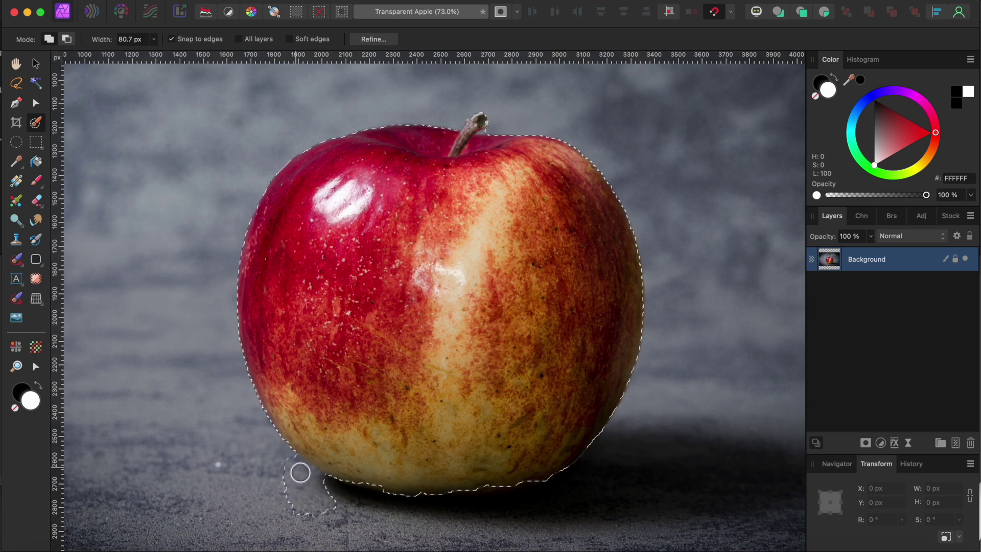
{"action": "mouse_move", "coordinate": [301, 472]}
{"action": "left_mouse_down"}
{"action": "mouse_move", "coordinate": [335, 521]}
{"action": "mouse_move", "coordinate": [299, 480]}
{"action": "left_mouse_up"}
- Grow the apple selection by a 3 px radius
{"action": "left_click", "coordinate": [330, 3]}
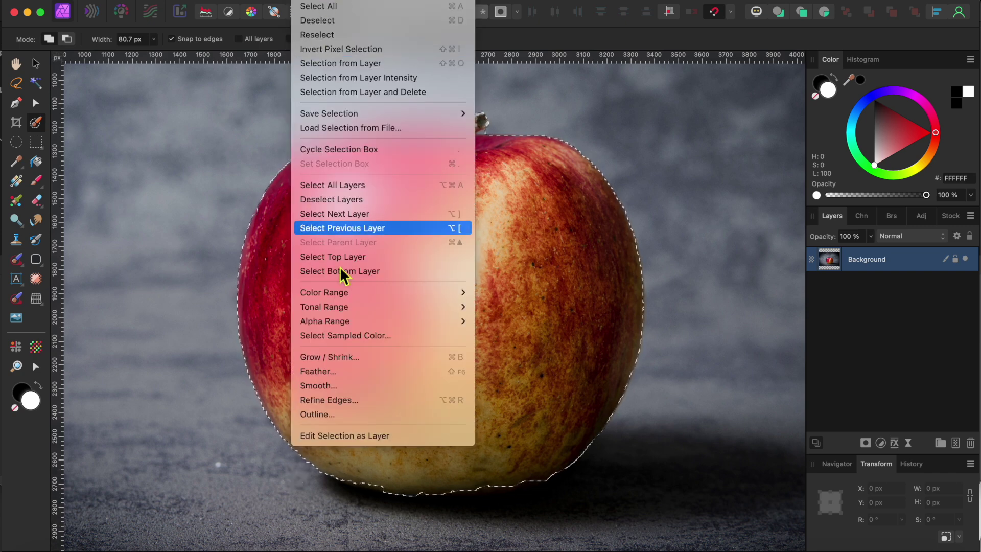
{"action": "left_click", "coordinate": [360, 358]}
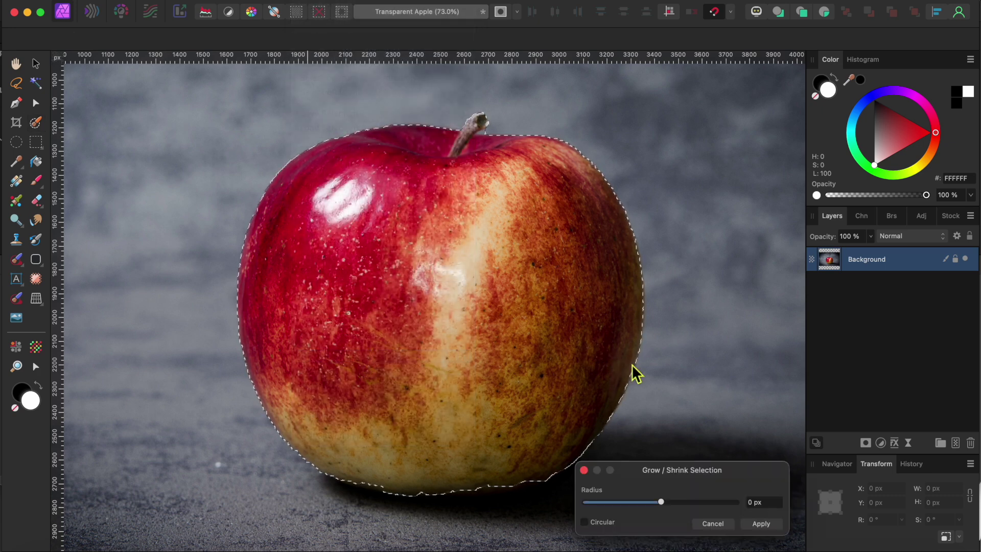
{"action": "left_click", "coordinate": [767, 503]}
{"action": "type", "text": "3"}
{"action": "left_click", "coordinate": [761, 524]}
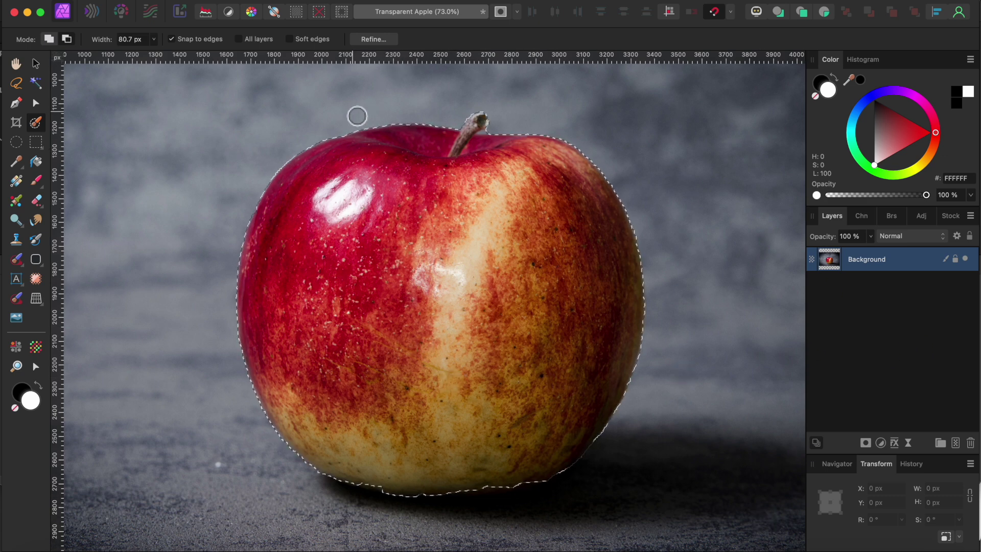
- Refine the selection edges and output them as a new layer with mask
{"action": "left_click", "coordinate": [380, 41]}
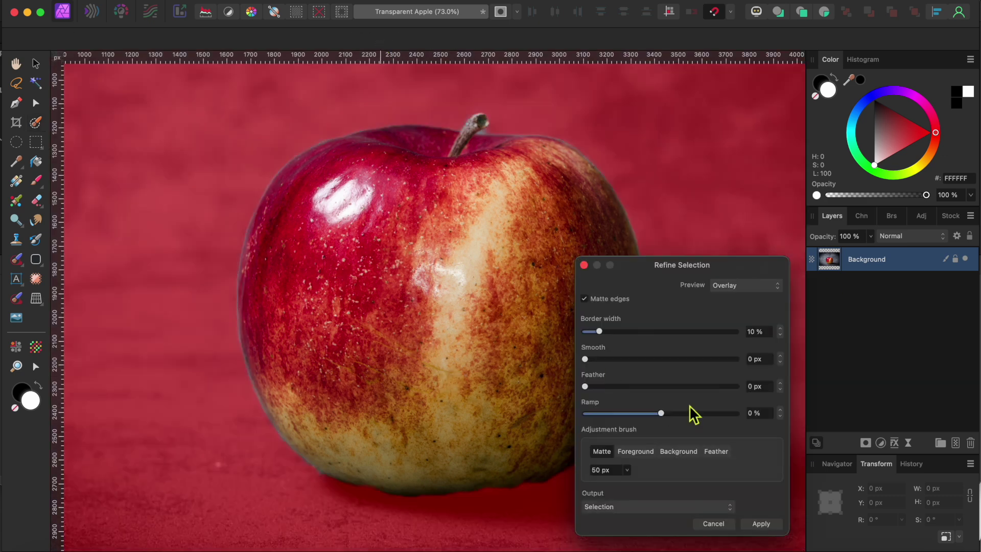
{"action": "scroll", "coordinate": [468, 399], "scroll_direction": "right", "scroll_amount": 4}
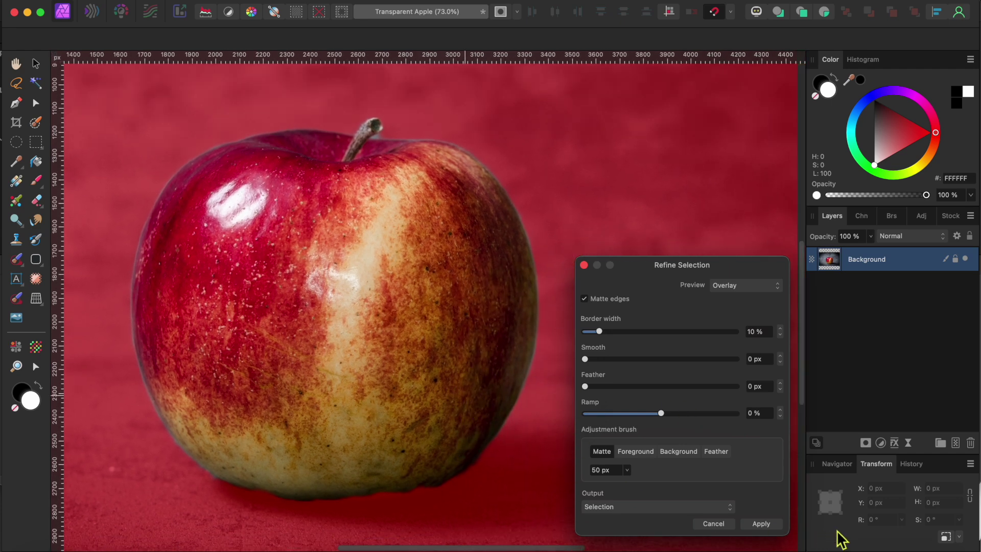
{"action": "left_click", "coordinate": [655, 510]}
{"action": "left_click", "coordinate": [638, 543]}
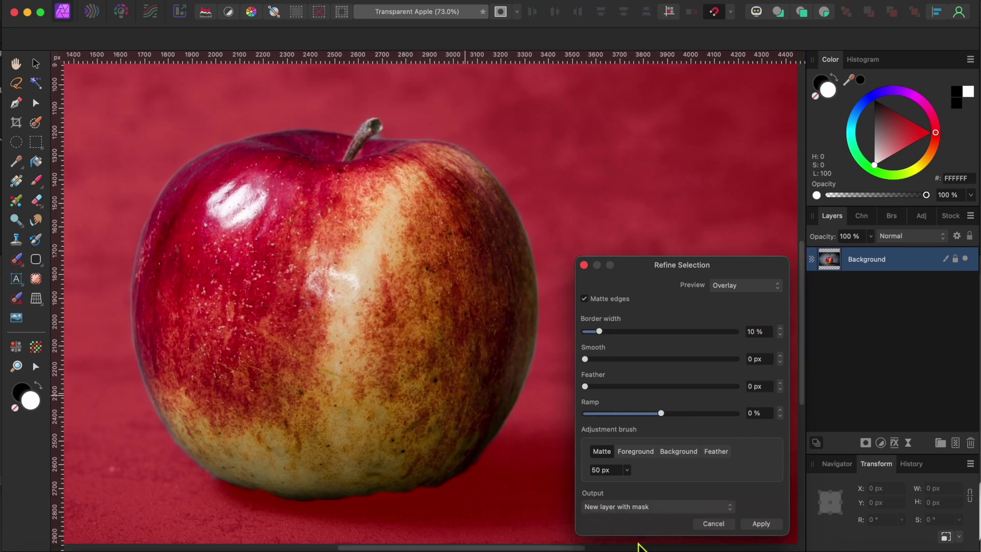
{"action": "left_click", "coordinate": [768, 524]}
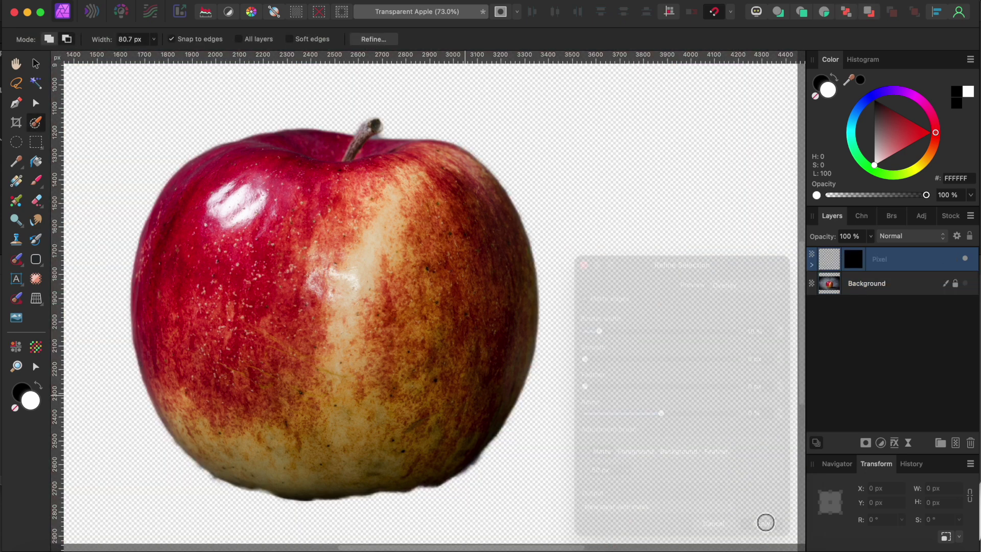
- Hide the cut-out Pixel layer, show and select the Background layer, and zoom out
{"action": "scroll", "coordinate": [538, 374], "scroll_direction": "left", "scroll_amount": 3}
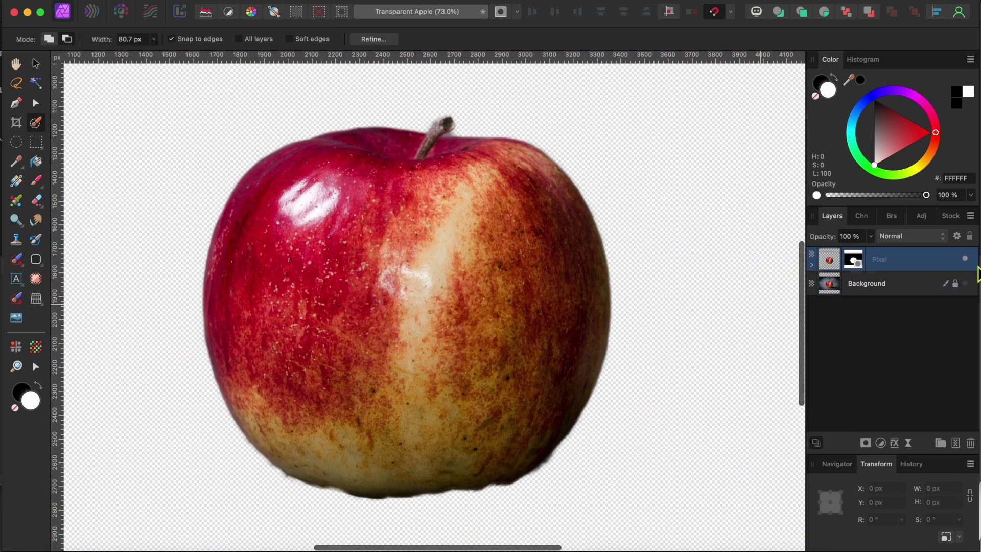
{"action": "left_click", "coordinate": [967, 259]}
{"action": "left_click", "coordinate": [965, 284]}
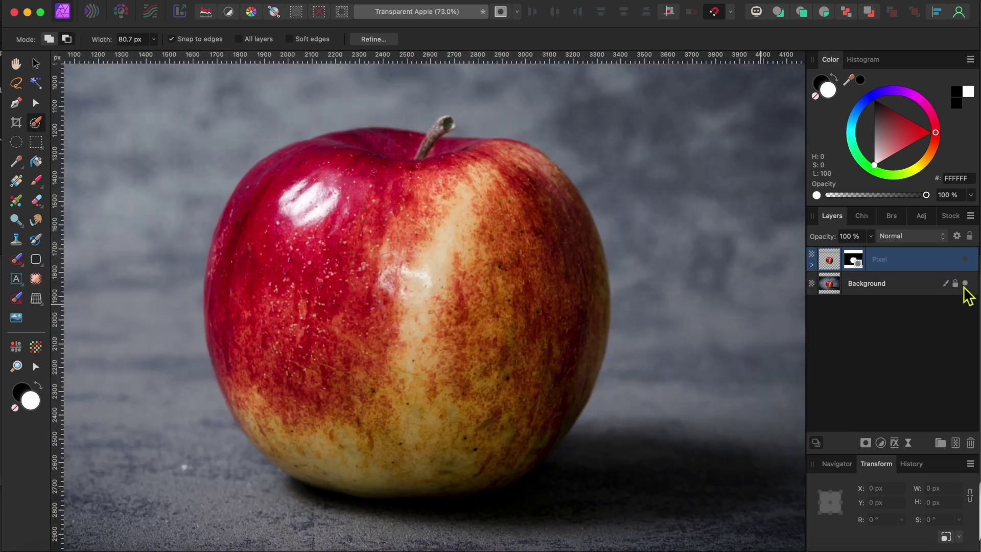
{"action": "left_click", "coordinate": [918, 284]}
{"action": "scroll", "coordinate": [670, 364], "scroll_direction": "down", "scroll_amount": 5}
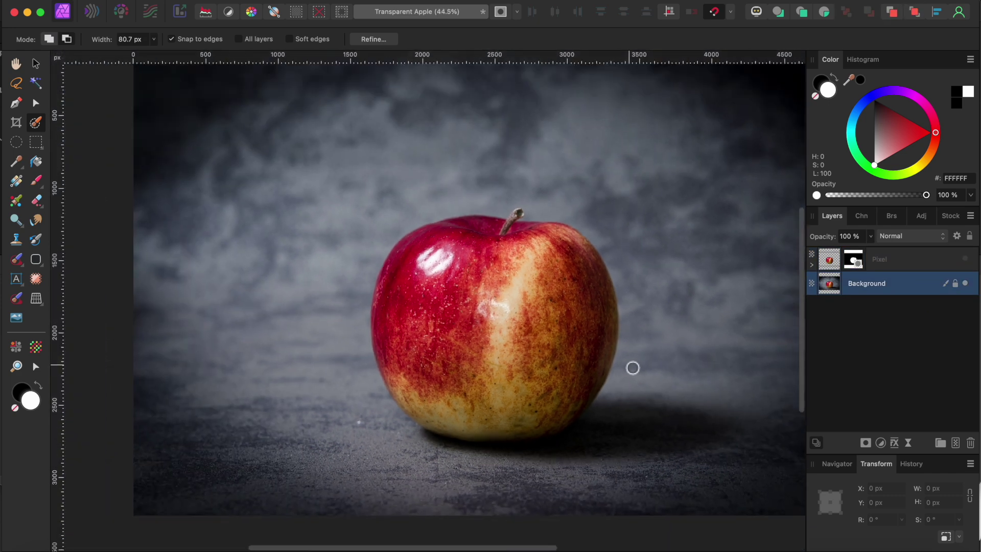
{"action": "scroll", "coordinate": [546, 322], "scroll_direction": "right", "scroll_amount": 2}
{"action": "scroll", "coordinate": [547, 322], "scroll_direction": "up", "scroll_amount": 1}
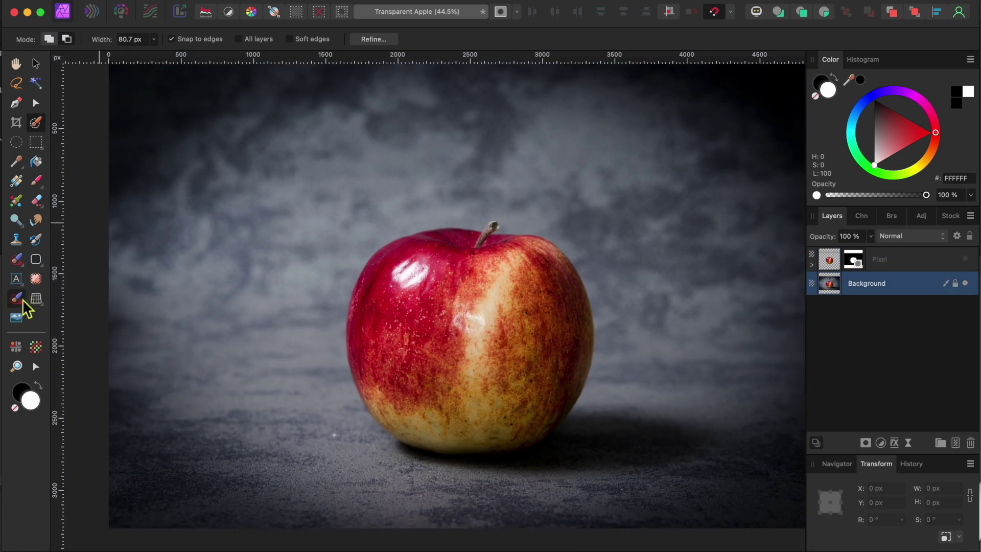
- Switch to the Erase Brush and choose the hard 128 px Round Brush from Basic
{"action": "key", "text": "e"}
{"action": "key", "text": "x"}
{"action": "left_click", "coordinate": [889, 217]}
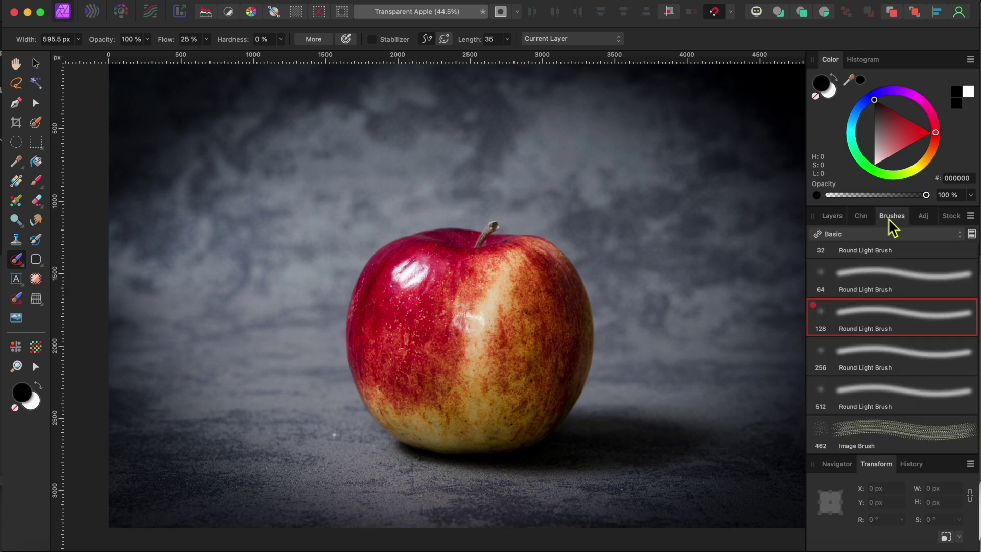
{"action": "scroll", "coordinate": [878, 333], "scroll_direction": "up", "scroll_amount": 5}
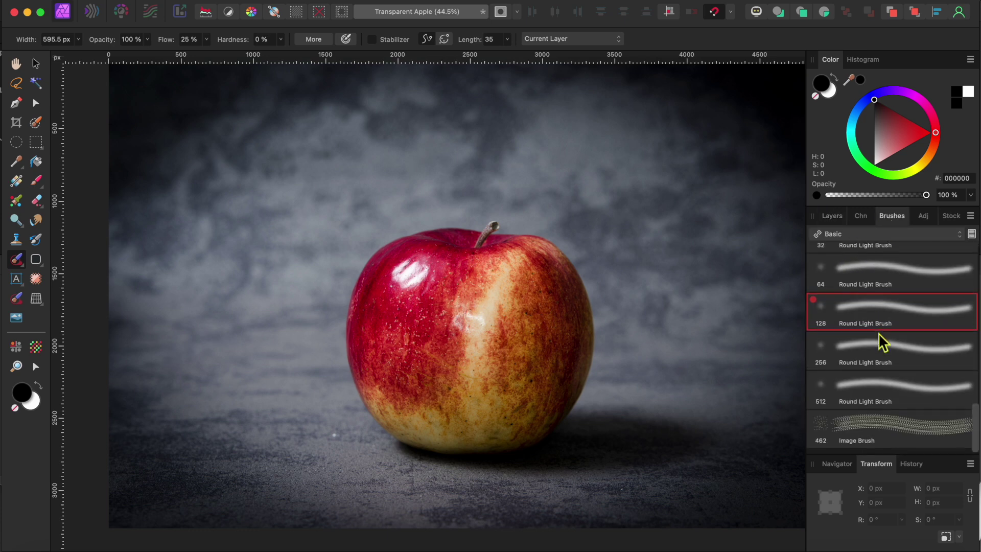
{"action": "scroll", "coordinate": [884, 289], "scroll_direction": "up", "scroll_amount": 3}
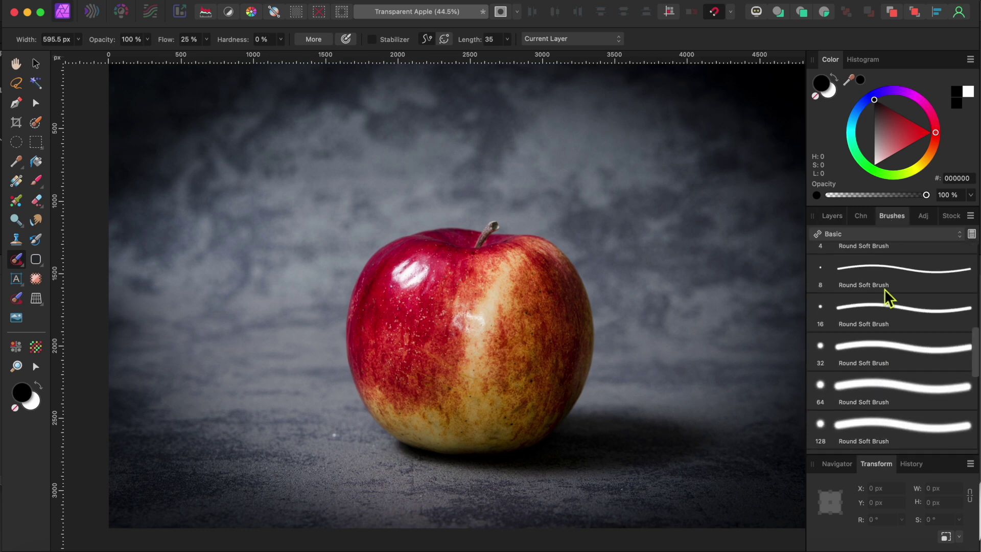
{"action": "scroll", "coordinate": [890, 344], "scroll_direction": "up", "scroll_amount": 3}
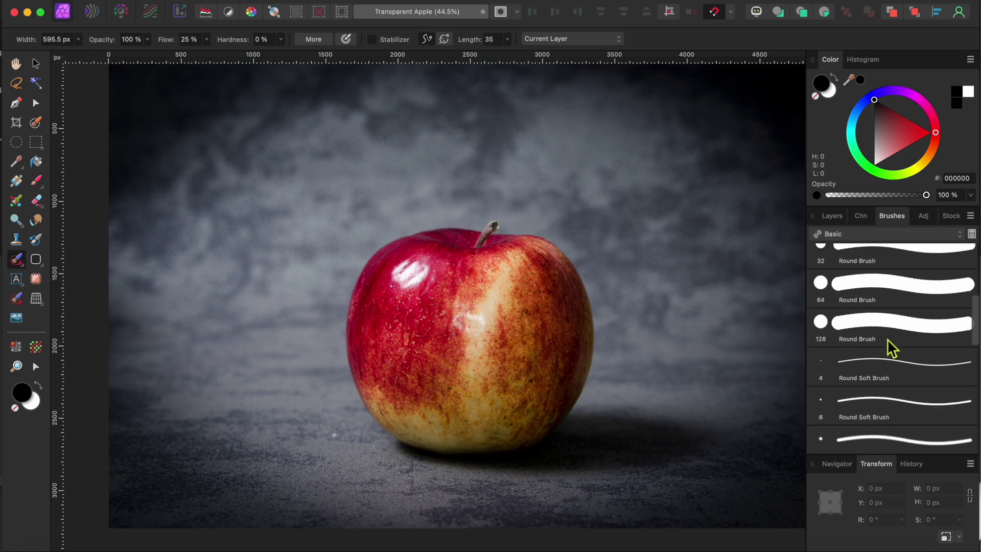
{"action": "left_click", "coordinate": [882, 336]}
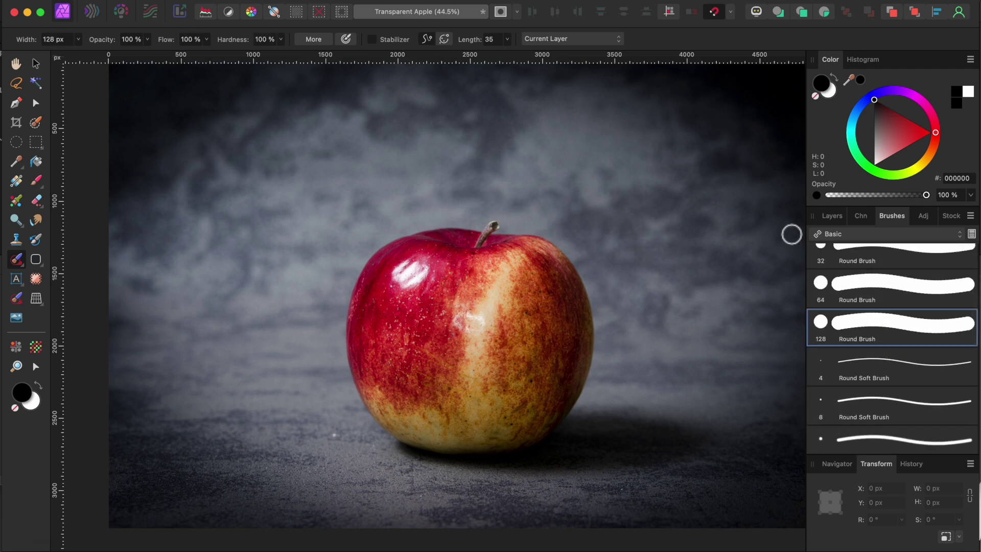
{"action": "left_click", "coordinate": [830, 234]}
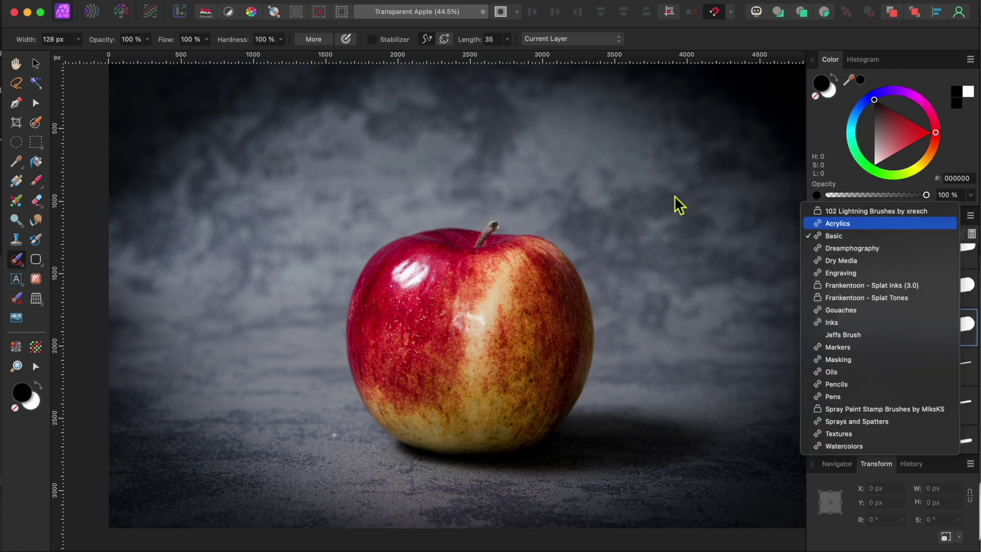
{"action": "left_click", "coordinate": [20, 263]}
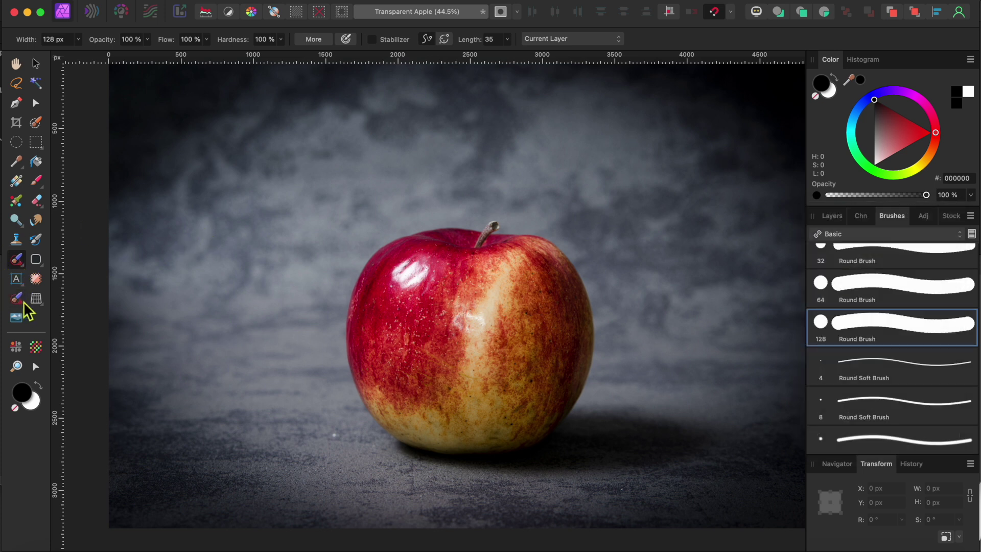
- Erase the apple's top, left edge and remaining body from the Background using a larger brush
{"action": "mouse_move", "coordinate": [444, 262]}
{"action": "left_mouse_down"}
{"action": "mouse_move", "coordinate": [400, 253]}
{"action": "mouse_move", "coordinate": [379, 270]}
{"action": "left_mouse_up"}
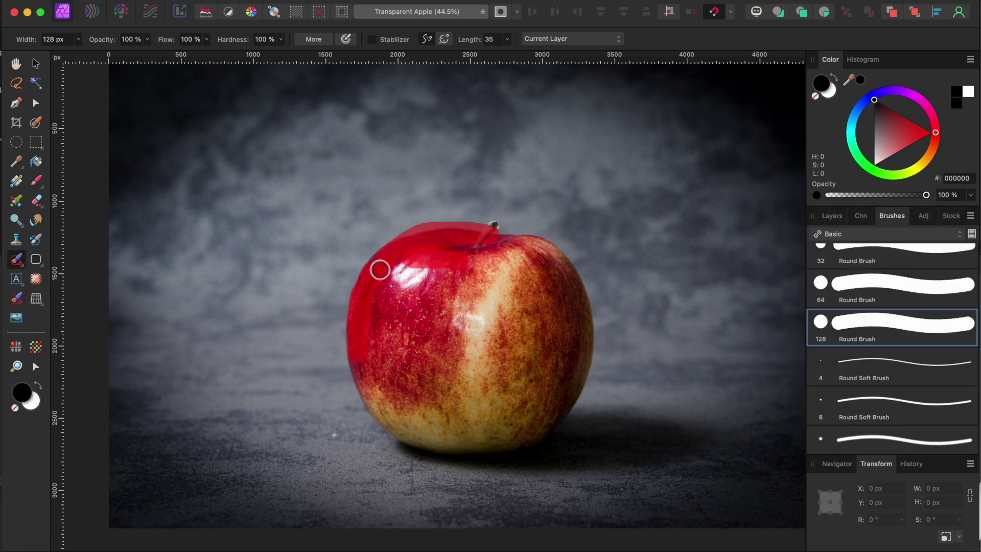
{"action": "mouse_move", "coordinate": [506, 238]}
{"action": "left_mouse_down"}
{"action": "mouse_move", "coordinate": [568, 272]}
{"action": "mouse_move", "coordinate": [590, 323]}
{"action": "mouse_move", "coordinate": [589, 357]}
{"action": "mouse_move", "coordinate": [554, 253]}
{"action": "mouse_move", "coordinate": [487, 236]}
{"action": "mouse_move", "coordinate": [590, 366]}
{"action": "mouse_move", "coordinate": [557, 425]}
{"action": "mouse_move", "coordinate": [474, 453]}
{"action": "mouse_move", "coordinate": [410, 431]}
{"action": "mouse_move", "coordinate": [368, 369]}
{"action": "mouse_move", "coordinate": [379, 408]}
{"action": "mouse_move", "coordinate": [567, 424]}
{"action": "mouse_move", "coordinate": [563, 393]}
{"action": "mouse_move", "coordinate": [505, 279]}
{"action": "mouse_move", "coordinate": [425, 268]}
{"action": "mouse_move", "coordinate": [381, 334]}
{"action": "mouse_move", "coordinate": [399, 313]}
{"action": "mouse_move", "coordinate": [445, 437]}
{"action": "mouse_move", "coordinate": [556, 368]}
{"action": "mouse_move", "coordinate": [566, 420]}
{"action": "mouse_move", "coordinate": [500, 285]}
{"action": "mouse_move", "coordinate": [434, 300]}
{"action": "mouse_move", "coordinate": [460, 269]}
{"action": "mouse_move", "coordinate": [426, 291]}
{"action": "mouse_move", "coordinate": [480, 400]}
{"action": "mouse_move", "coordinate": [431, 403]}
{"action": "mouse_move", "coordinate": [473, 412]}
{"action": "mouse_move", "coordinate": [517, 355]}
{"action": "mouse_move", "coordinate": [419, 402]}
{"action": "mouse_move", "coordinate": [528, 365]}
{"action": "mouse_move", "coordinate": [444, 388]}
{"action": "mouse_move", "coordinate": [443, 364]}
{"action": "mouse_move", "coordinate": [494, 286]}
{"action": "mouse_move", "coordinate": [523, 303]}
{"action": "mouse_move", "coordinate": [477, 304]}
{"action": "mouse_move", "coordinate": [530, 262]}
{"action": "mouse_move", "coordinate": [501, 260]}
{"action": "mouse_move", "coordinate": [551, 306]}
{"action": "mouse_move", "coordinate": [569, 398]}
{"action": "mouse_move", "coordinate": [431, 367]}
{"action": "mouse_move", "coordinate": [412, 289]}
{"action": "mouse_move", "coordinate": [521, 291]}
{"action": "left_mouse_up"}
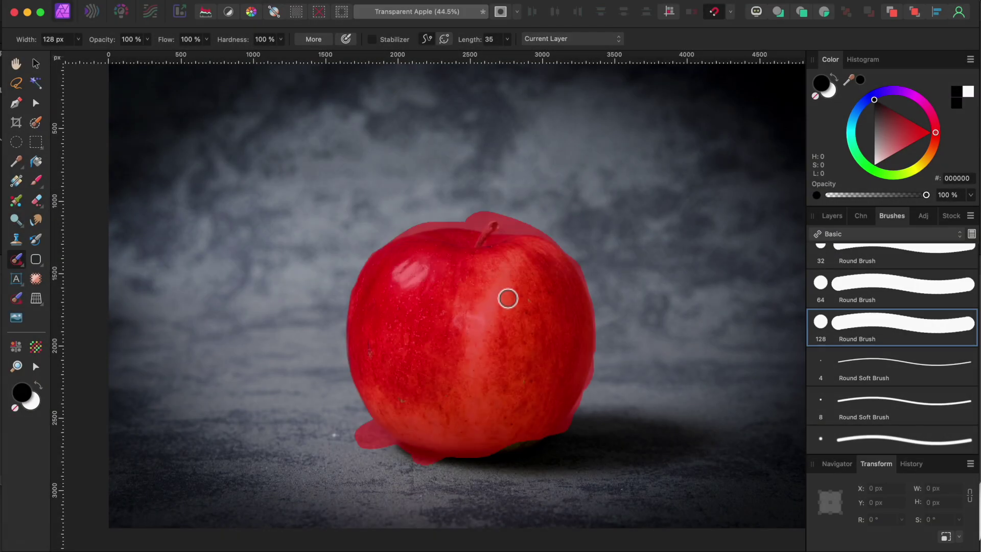
{"action": "key", "text": "bracketright"}
{"action": "key", "text": "bracketright"}
{"action": "key", "text": "bracketright"}
{"action": "key", "text": "bracketright"}
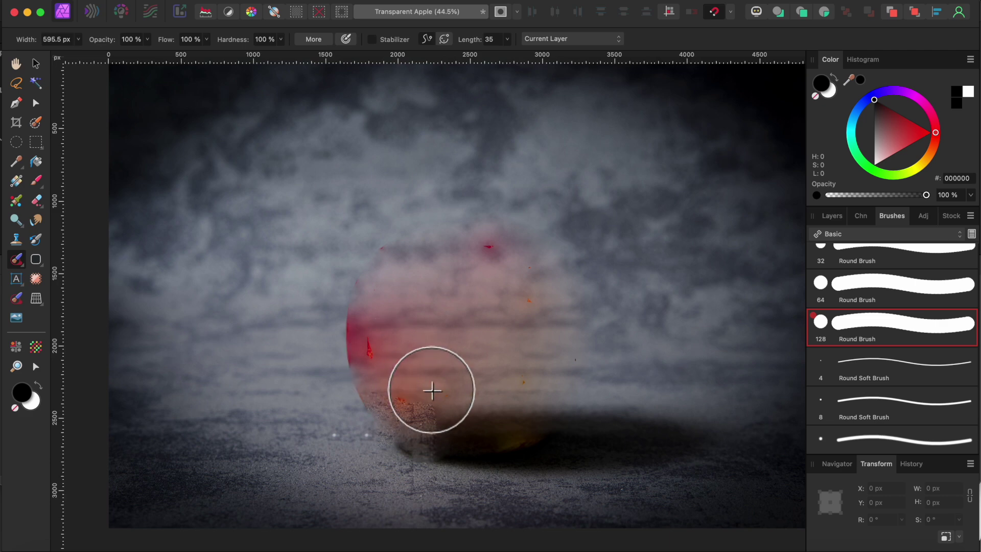
{"action": "mouse_move", "coordinate": [431, 390]}
{"action": "left_mouse_down"}
{"action": "mouse_move", "coordinate": [359, 307]}
{"action": "mouse_move", "coordinate": [513, 250]}
{"action": "mouse_move", "coordinate": [536, 332]}
{"action": "mouse_move", "coordinate": [496, 365]}
{"action": "mouse_move", "coordinate": [414, 315]}
{"action": "mouse_move", "coordinate": [474, 318]}
{"action": "mouse_move", "coordinate": [477, 367]}
{"action": "mouse_move", "coordinate": [497, 380]}
{"action": "mouse_move", "coordinate": [551, 376]}
{"action": "left_mouse_up"}
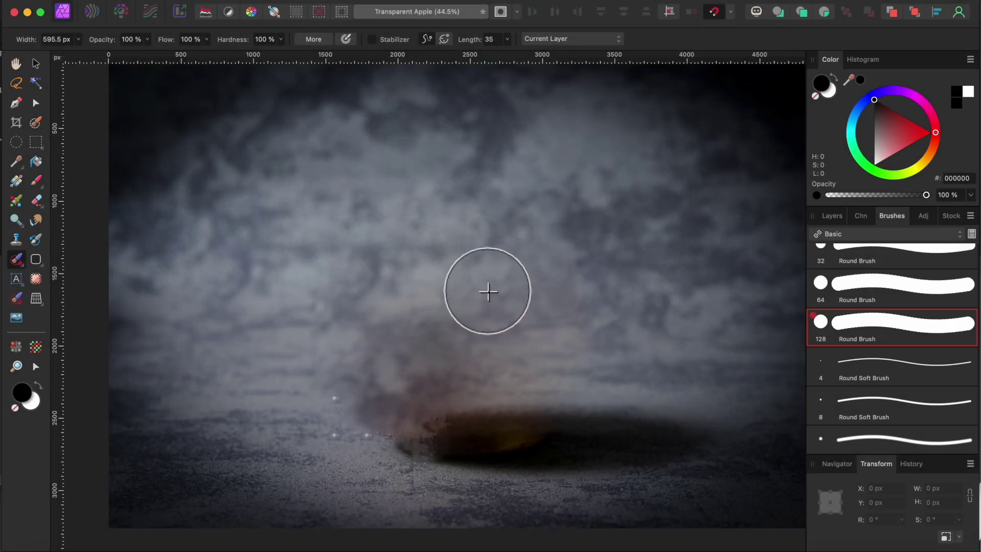
- Inpaint the leftover apple out of the Background, then show the cut-out apple layer again
{"action": "left_click", "coordinate": [827, 216]}
{"action": "left_click", "coordinate": [965, 259]}
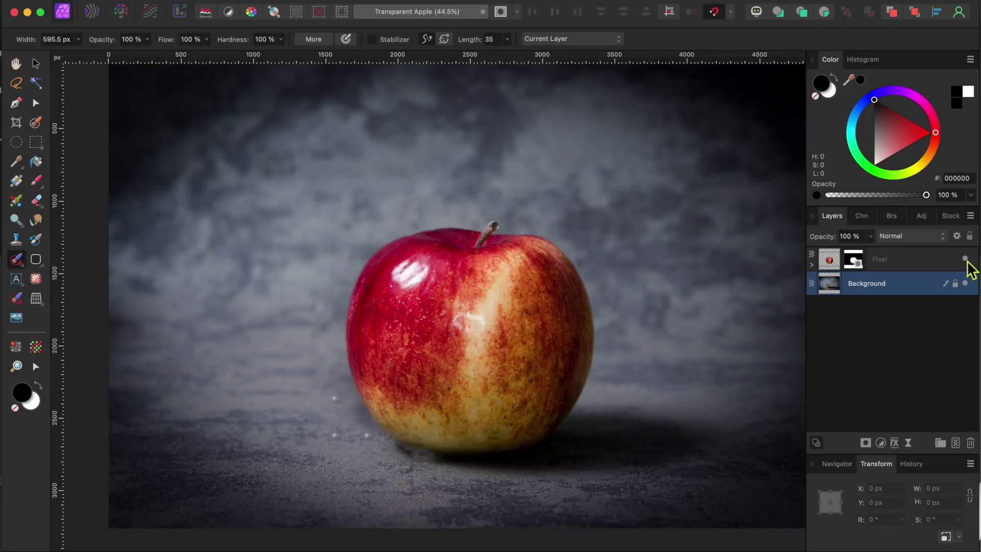
{"action": "left_click", "coordinate": [965, 259]}
{"action": "left_click", "coordinate": [965, 259]}
{"action": "left_click", "coordinate": [965, 259]}
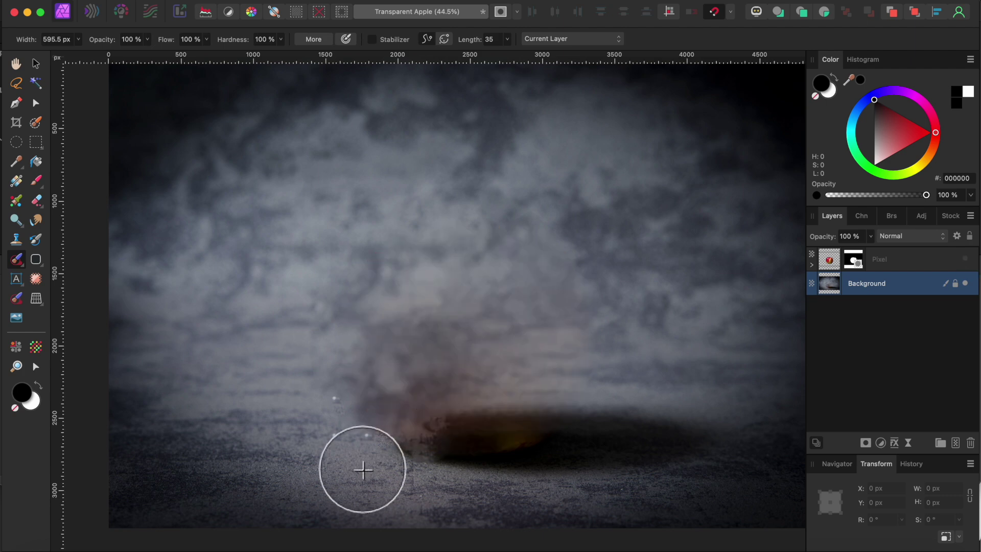
{"action": "left_click", "coordinate": [16, 298]}
{"action": "mouse_move", "coordinate": [475, 324]}
{"action": "left_mouse_down"}
{"action": "mouse_move", "coordinate": [499, 324]}
{"action": "mouse_move", "coordinate": [410, 333]}
{"action": "mouse_move", "coordinate": [500, 307]}
{"action": "left_mouse_up"}
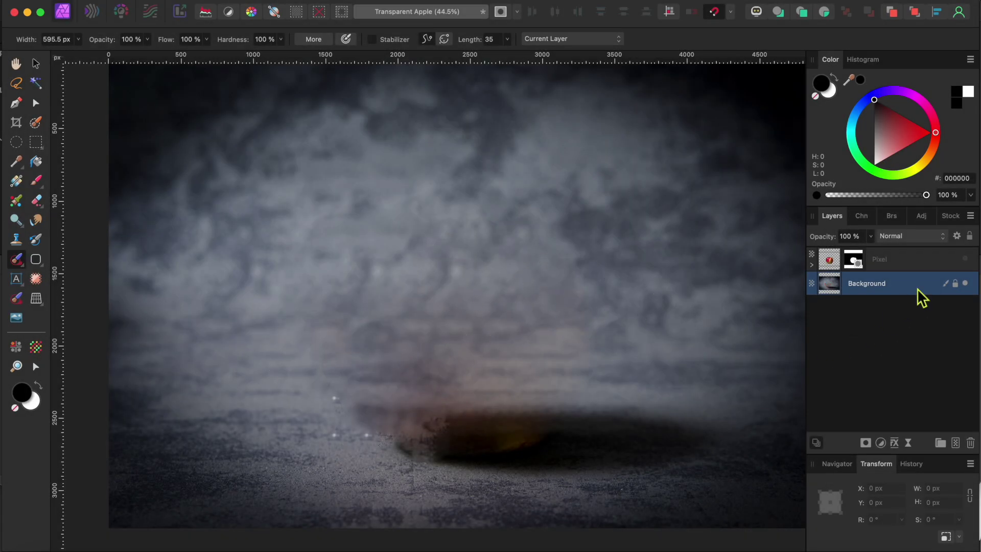
{"action": "left_click", "coordinate": [965, 259]}
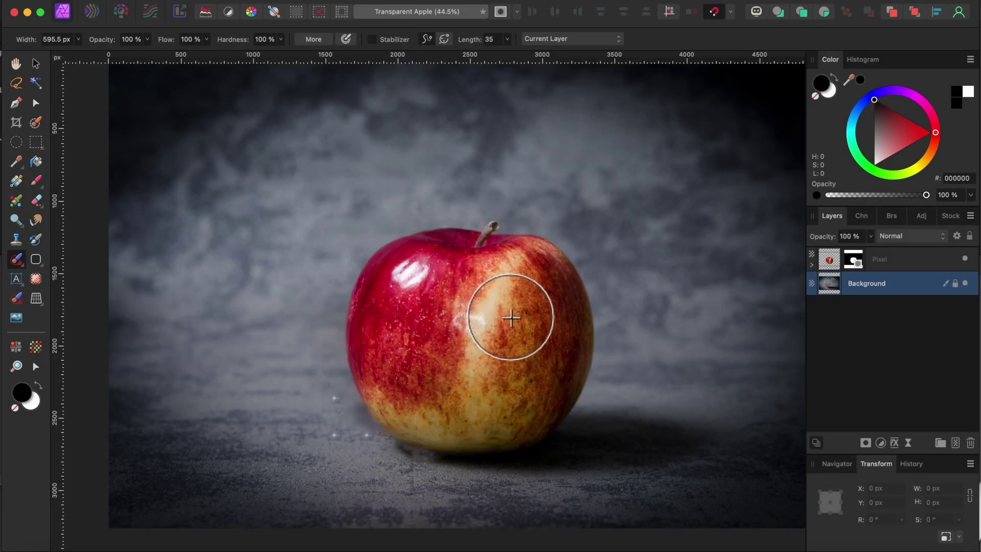
- Add an HSL adjustment with Saturation Shift -100% and nest it inside the apple layer
{"action": "left_click", "coordinate": [912, 263]}
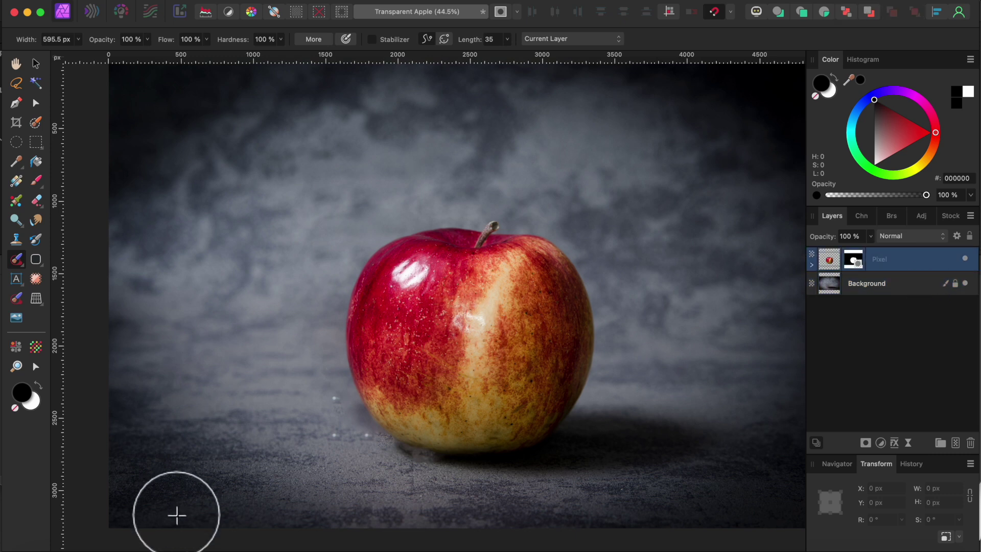
{"action": "left_click", "coordinate": [880, 443]}
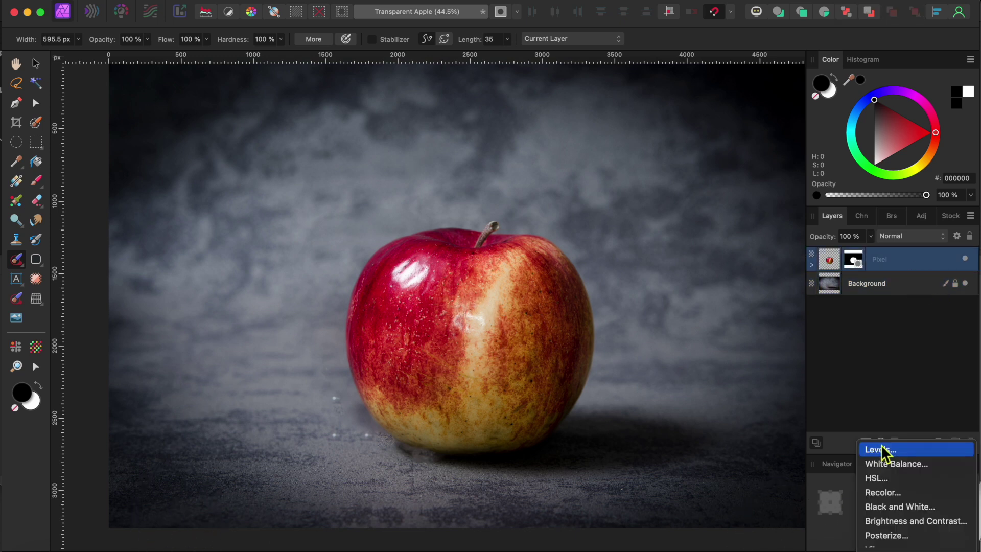
{"action": "left_click", "coordinate": [877, 479]}
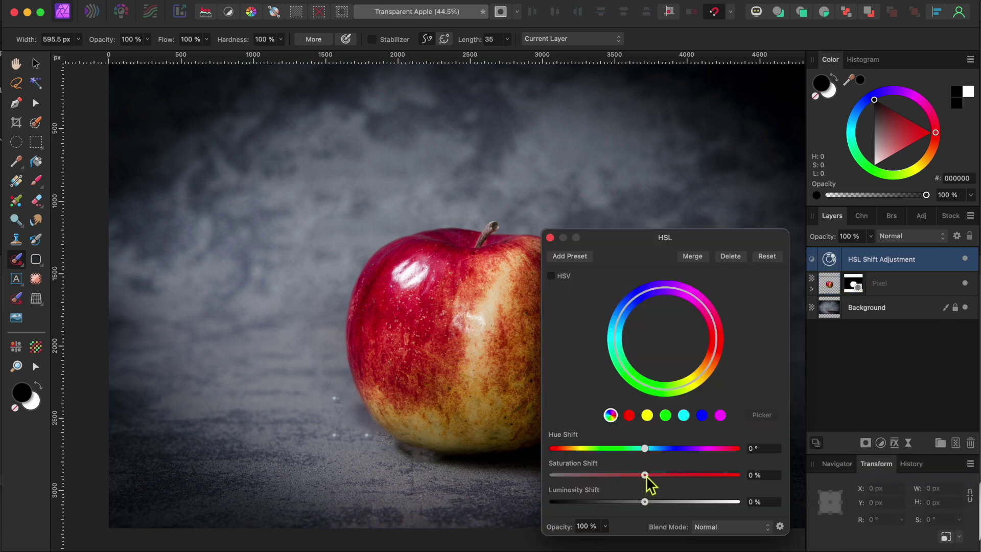
{"action": "left_click_drag", "start_coordinate": [645, 475], "coordinate": [545, 476]}
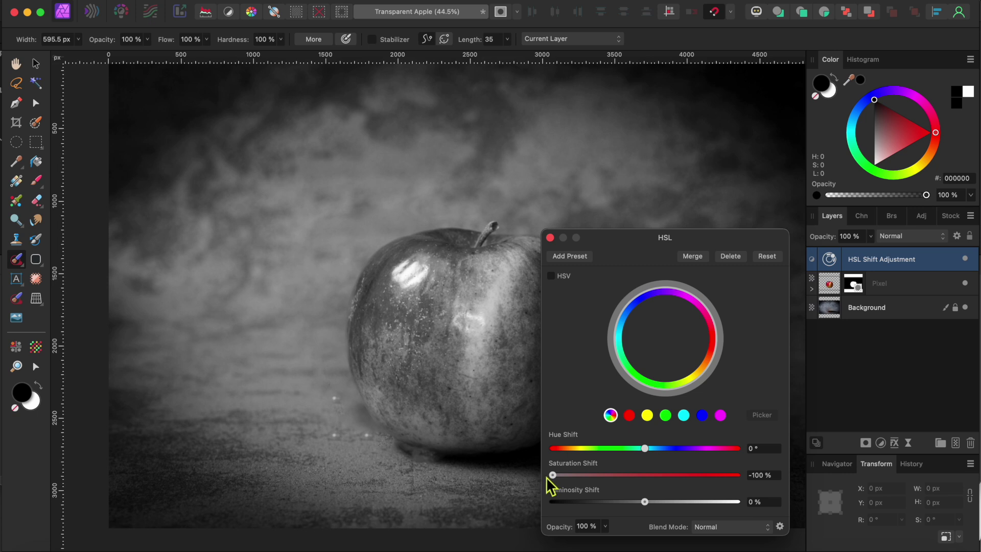
{"action": "left_click", "coordinate": [550, 238]}
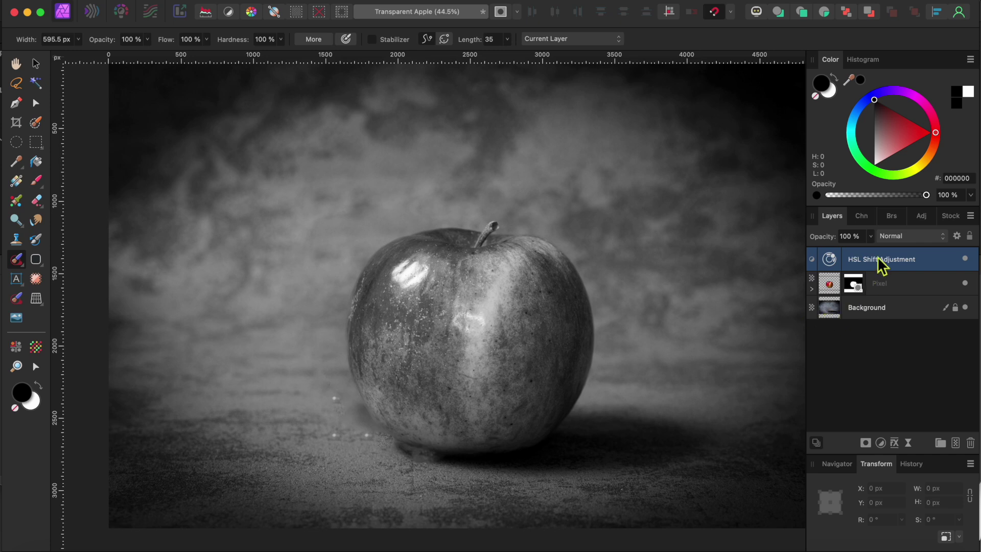
{"action": "left_click_drag", "start_coordinate": [877, 256], "coordinate": [900, 283]}
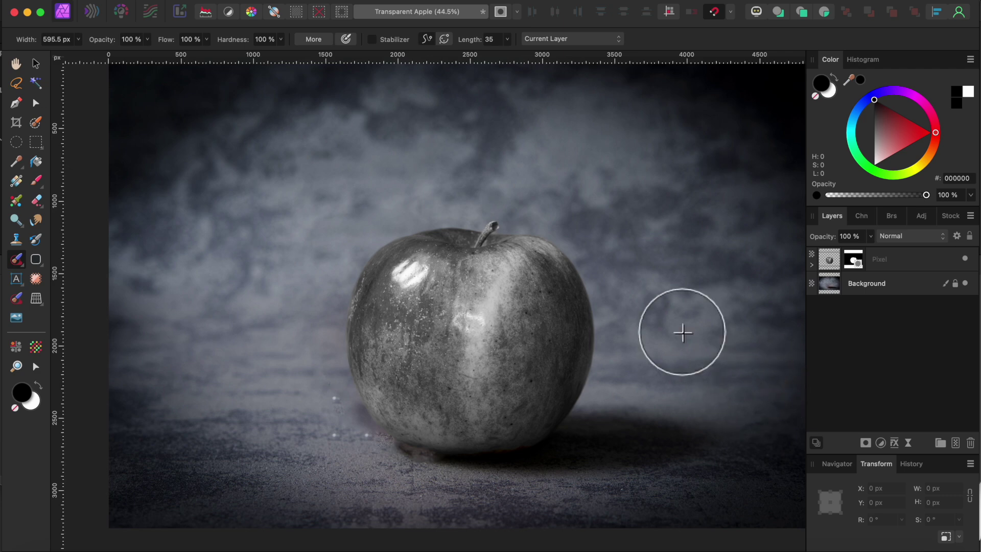
{"action": "scroll", "coordinate": [550, 352], "scroll_direction": "up", "scroll_amount": 5}
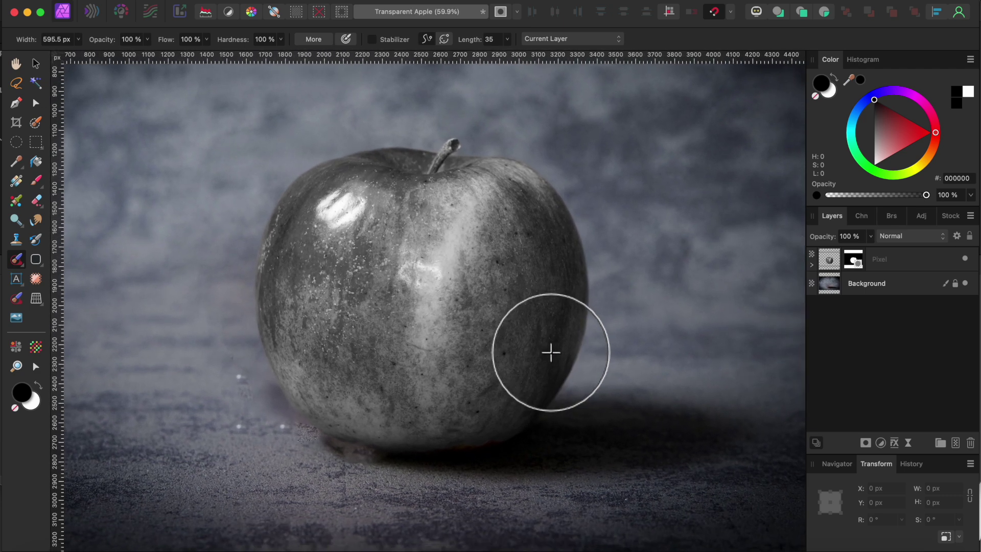
- Set the apple's Pixel layer blend mode to Screen
{"action": "left_click", "coordinate": [37, 64]}
{"action": "left_click", "coordinate": [914, 263]}
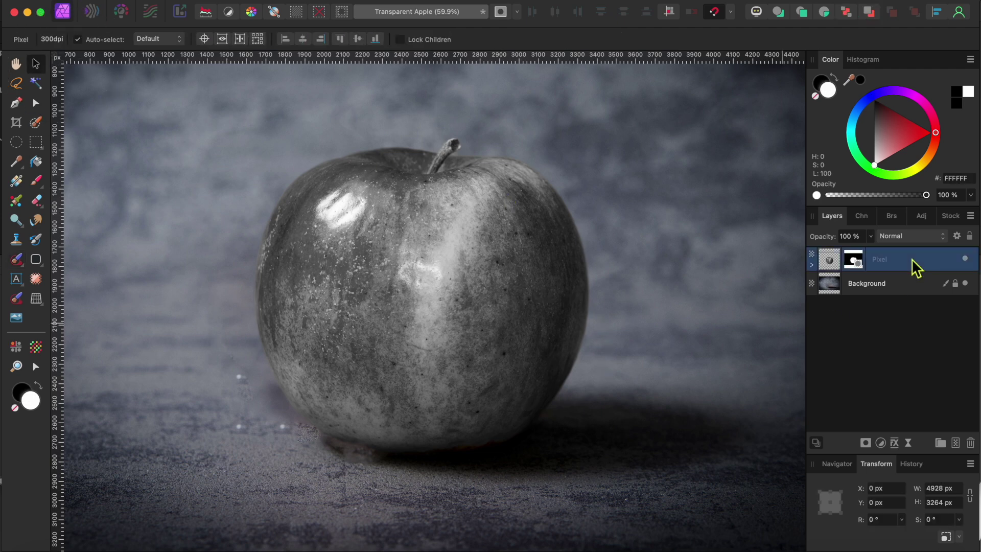
{"action": "left_click", "coordinate": [903, 239]}
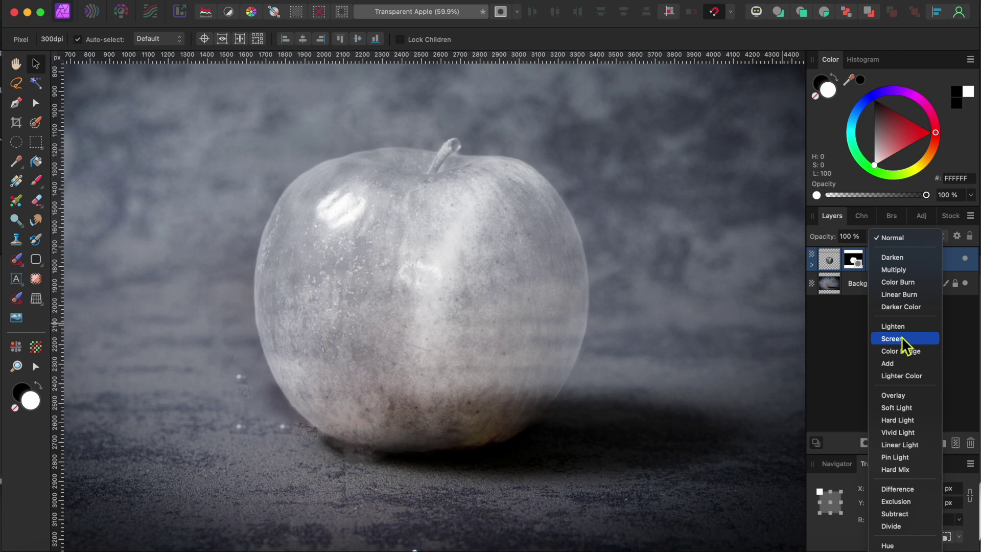
{"action": "left_click", "coordinate": [901, 336]}
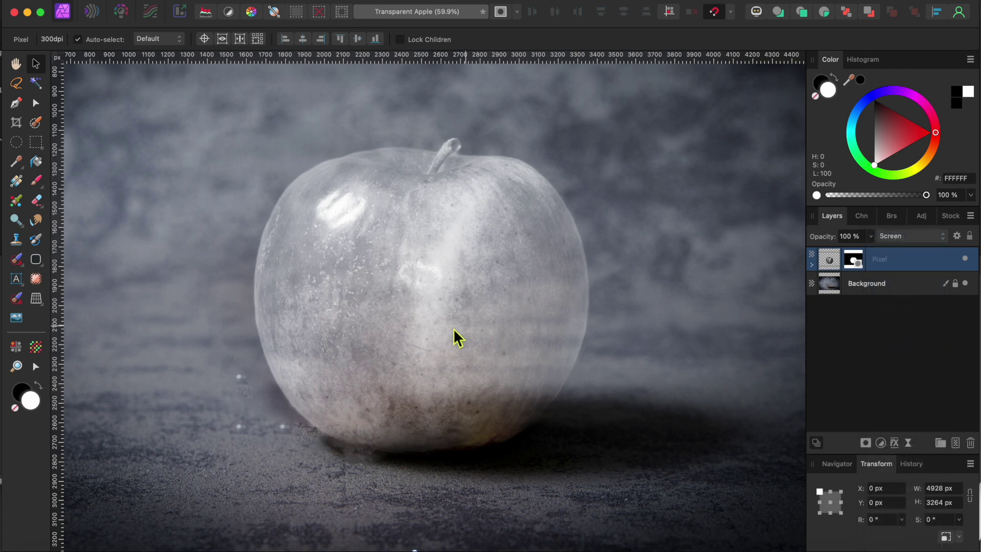
{"action": "left_click", "coordinate": [884, 447]}
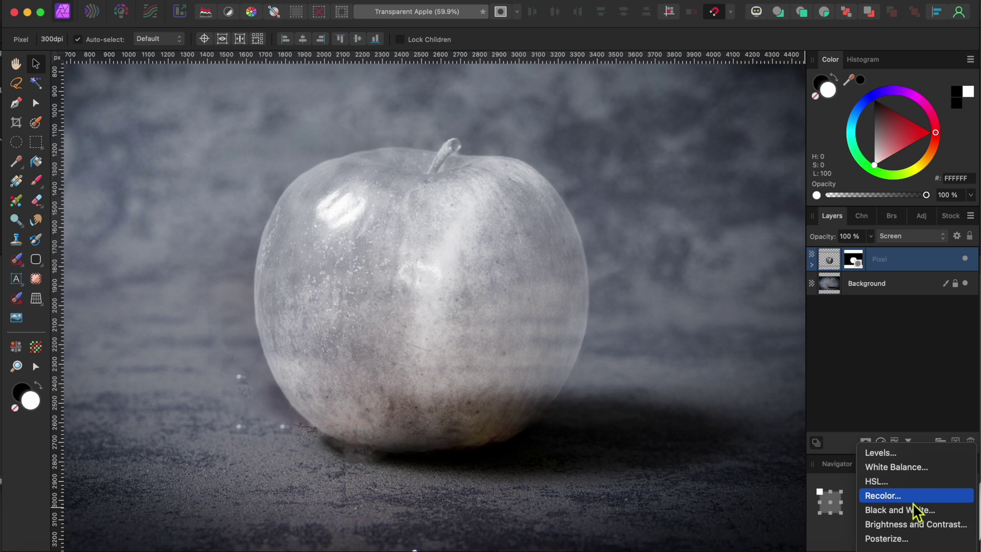
- Nest a Levels adjustment in the apple layer with black level about 36% and white about 88%
{"action": "left_click", "coordinate": [888, 453]}
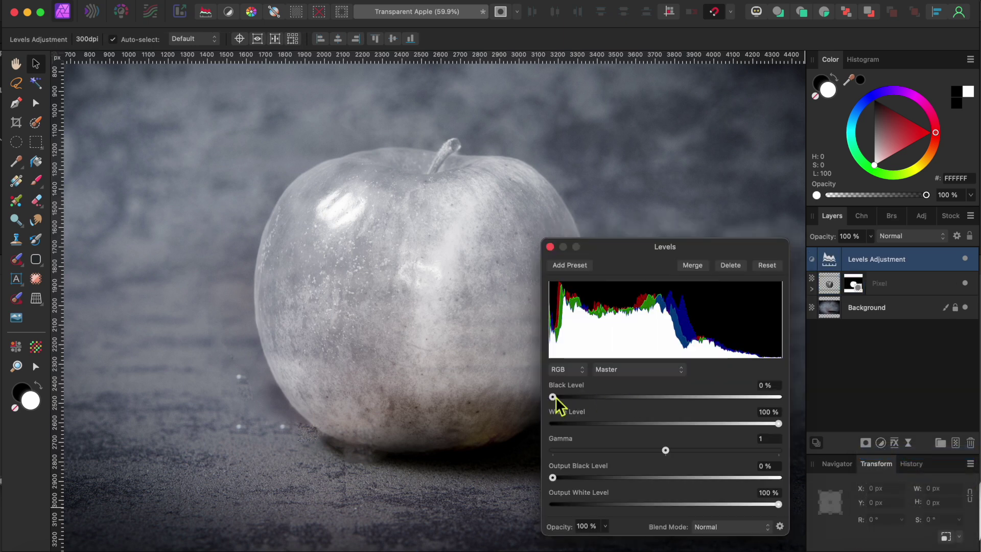
{"action": "left_click_drag", "start_coordinate": [553, 397], "coordinate": [636, 397]}
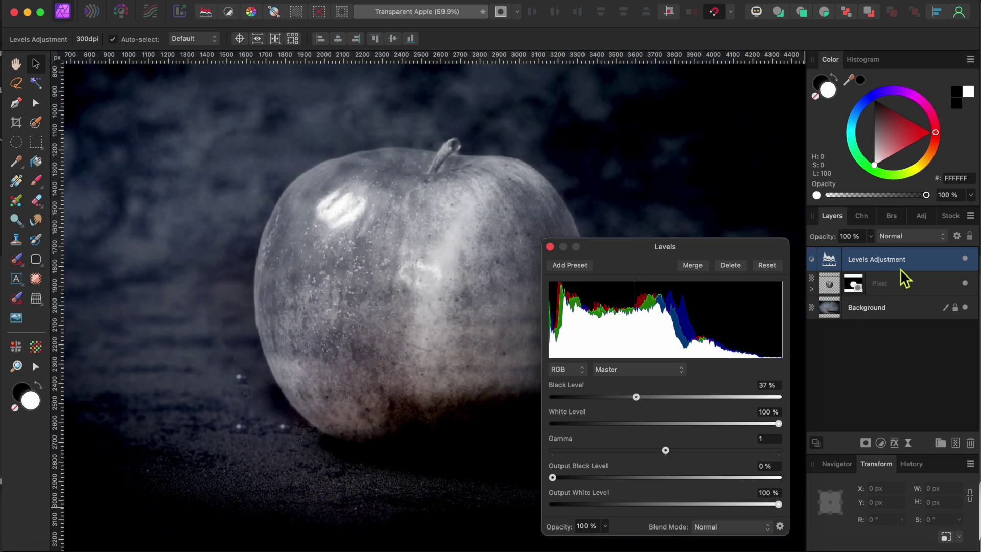
{"action": "left_click_drag", "start_coordinate": [918, 259], "coordinate": [924, 284]}
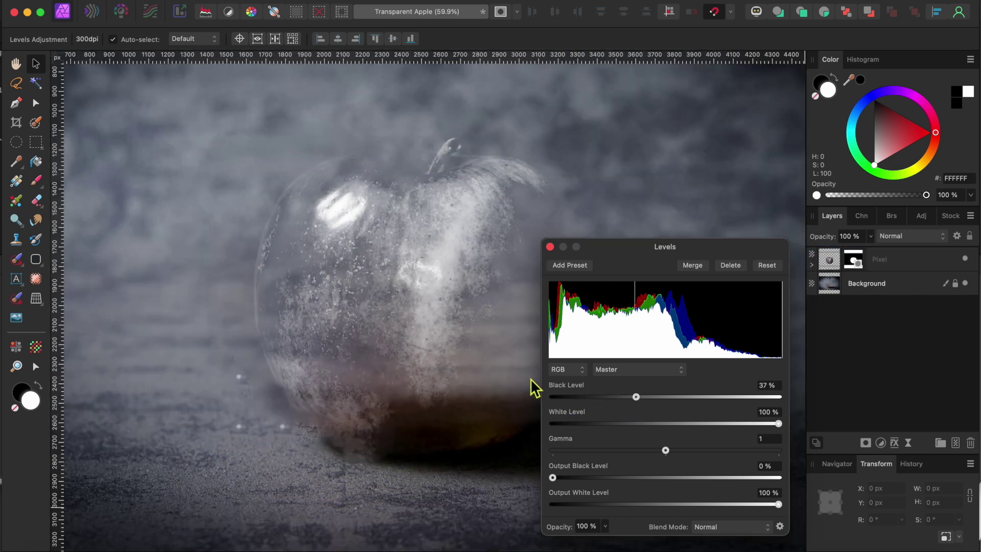
{"action": "mouse_move", "coordinate": [636, 397]}
{"action": "left_mouse_down"}
{"action": "mouse_move", "coordinate": [653, 398]}
{"action": "mouse_move", "coordinate": [634, 398]}
{"action": "left_mouse_up"}
{"action": "left_click_drag", "start_coordinate": [779, 424], "coordinate": [753, 425]}
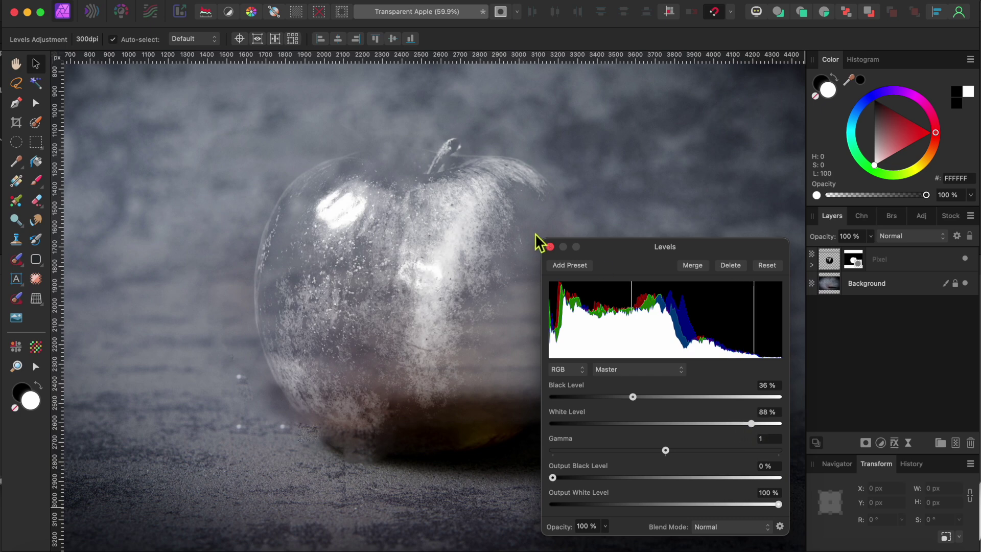
{"action": "left_click", "coordinate": [550, 247]}
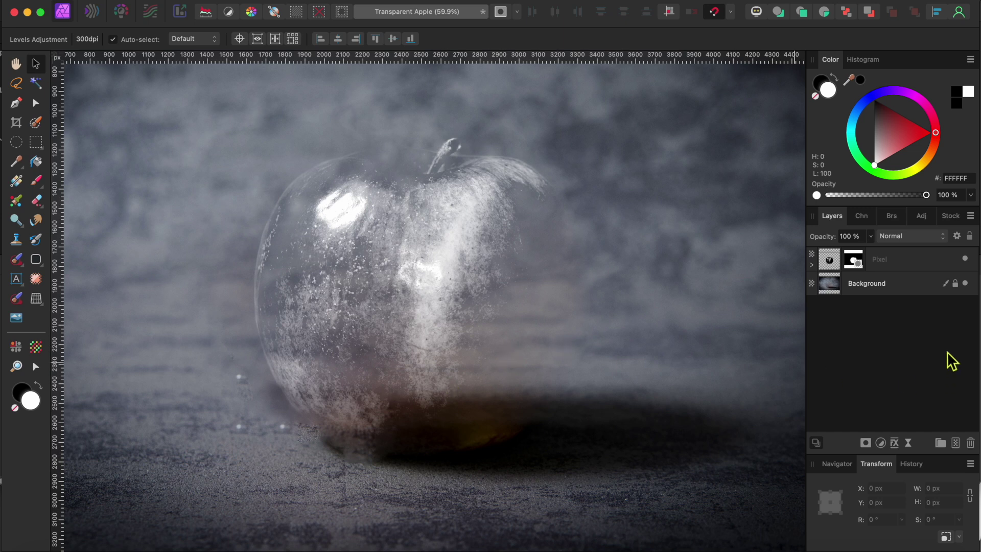
{"action": "left_click", "coordinate": [906, 266]}
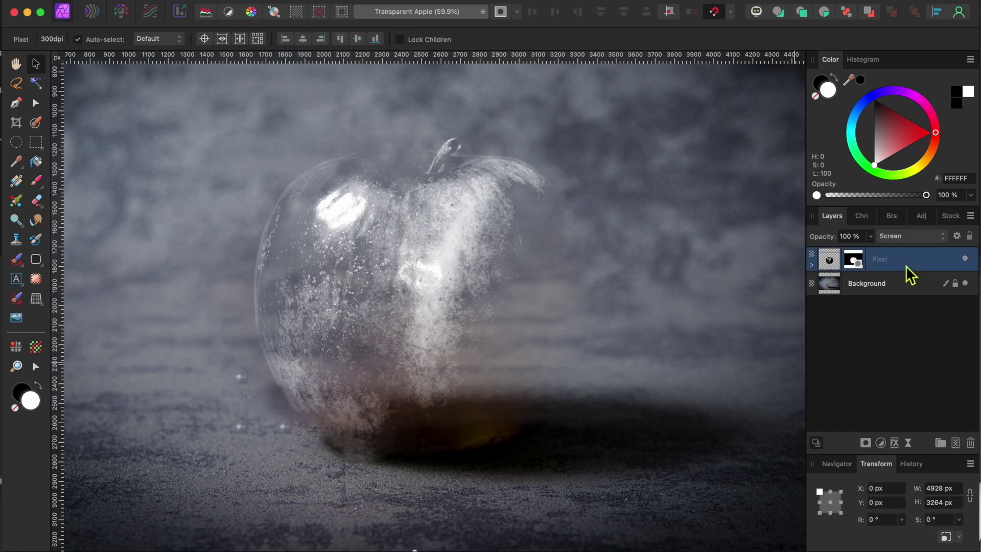
- Enable a 3D layer effect on the apple layer with radius about 31 px
{"action": "left_click", "coordinate": [894, 443]}
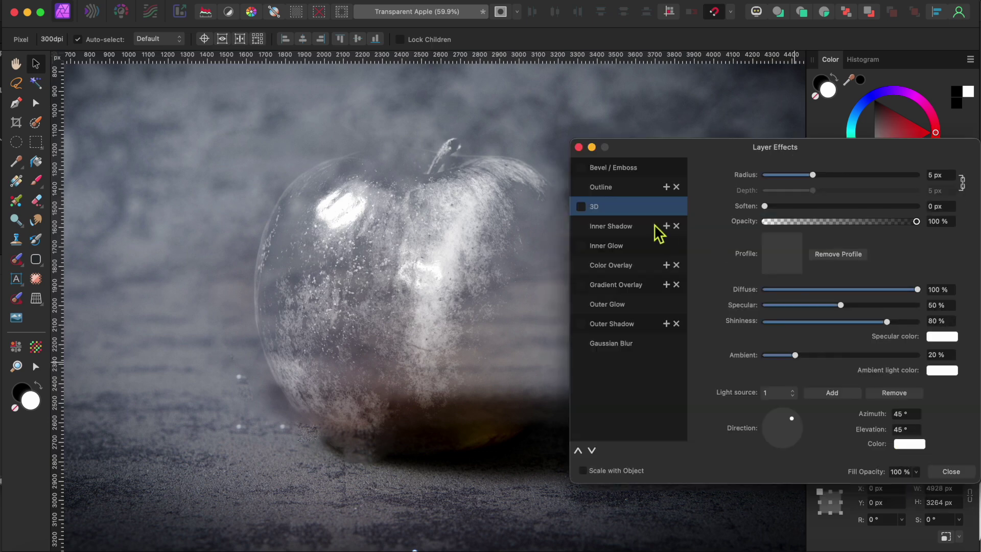
{"action": "left_click", "coordinate": [581, 206]}
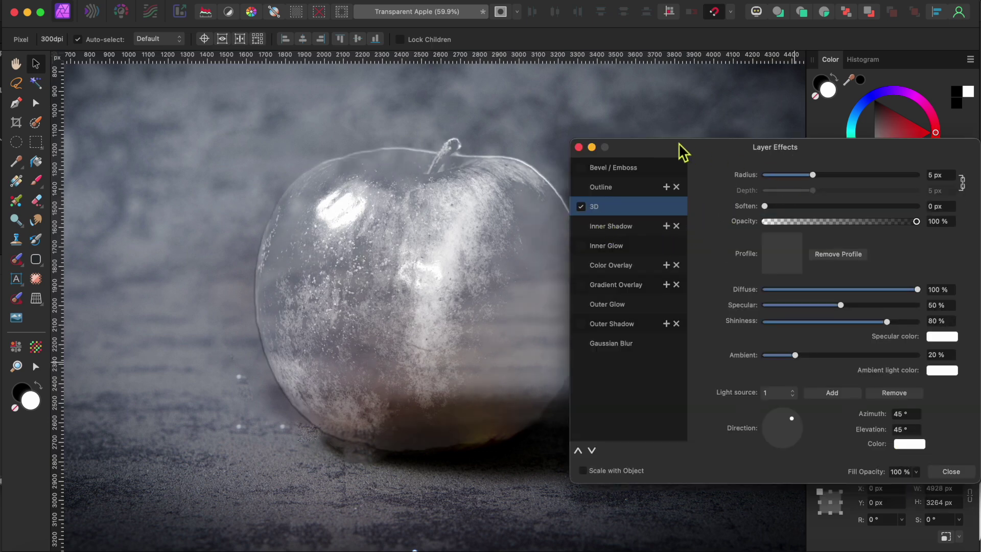
{"action": "left_click_drag", "start_coordinate": [726, 154], "coordinate": [768, 152]}
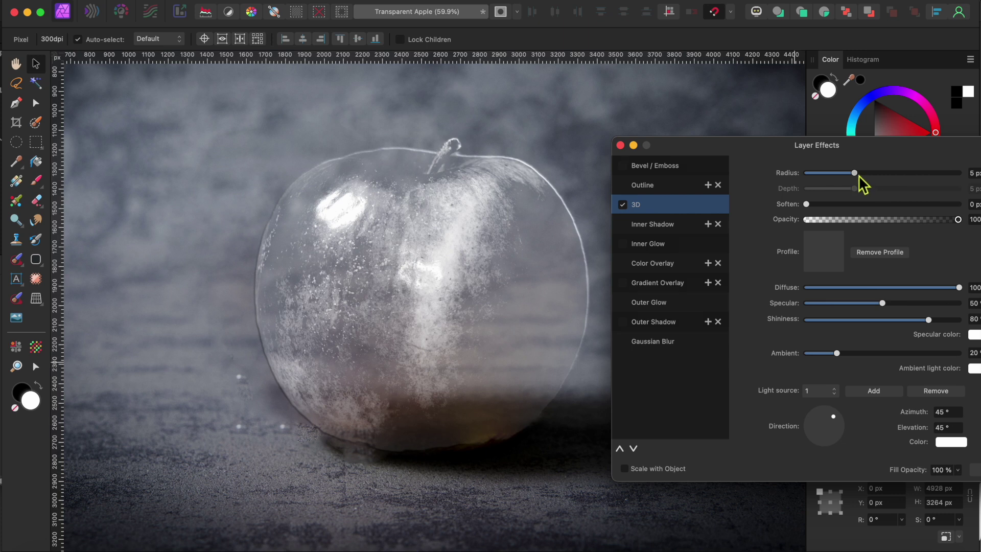
{"action": "left_click_drag", "start_coordinate": [858, 175], "coordinate": [912, 173]}
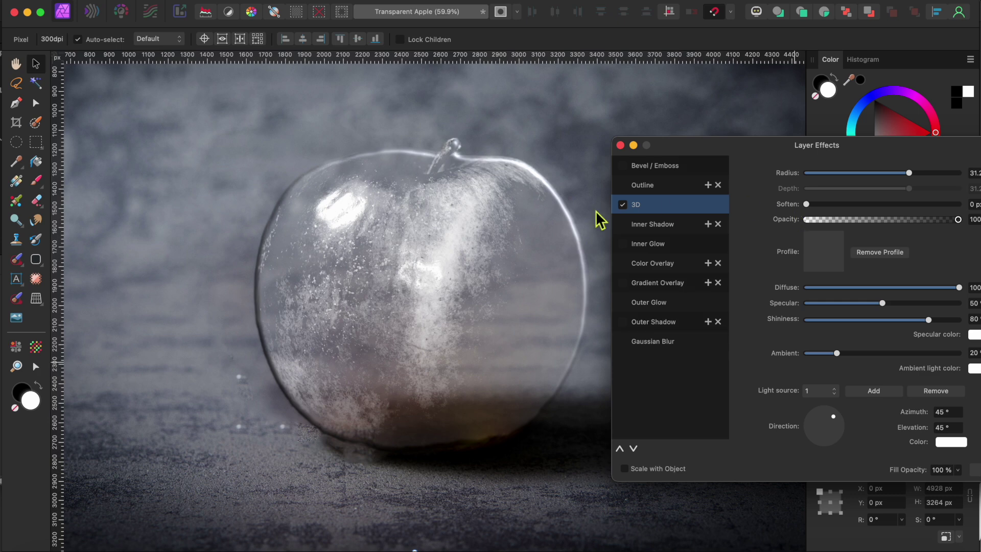
{"action": "left_click", "coordinate": [620, 146]}
{"action": "scroll", "coordinate": [552, 368], "scroll_direction": "right", "scroll_amount": 5}
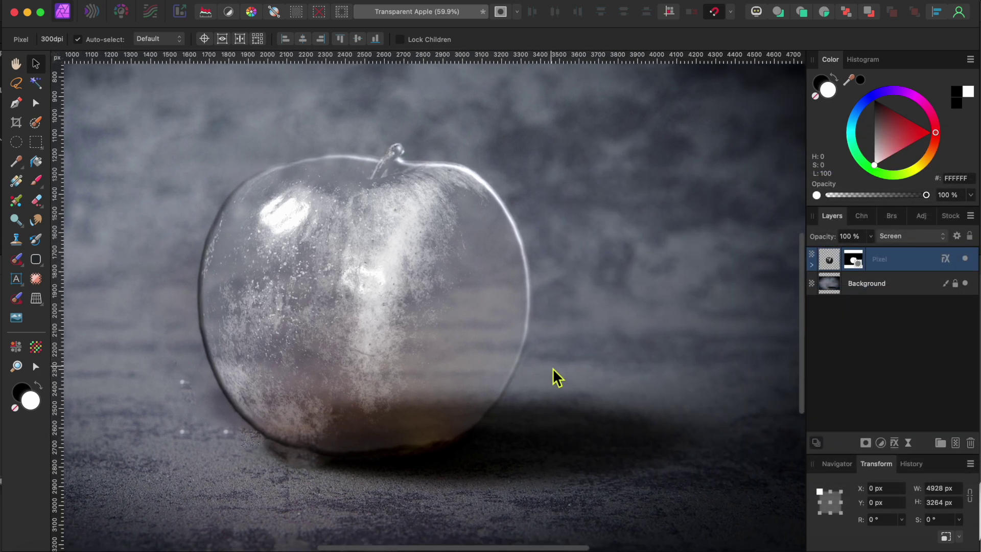
- Nest a White Balance adjustment at -89% in the apple layer to tint it blue
{"action": "left_click", "coordinate": [883, 442]}
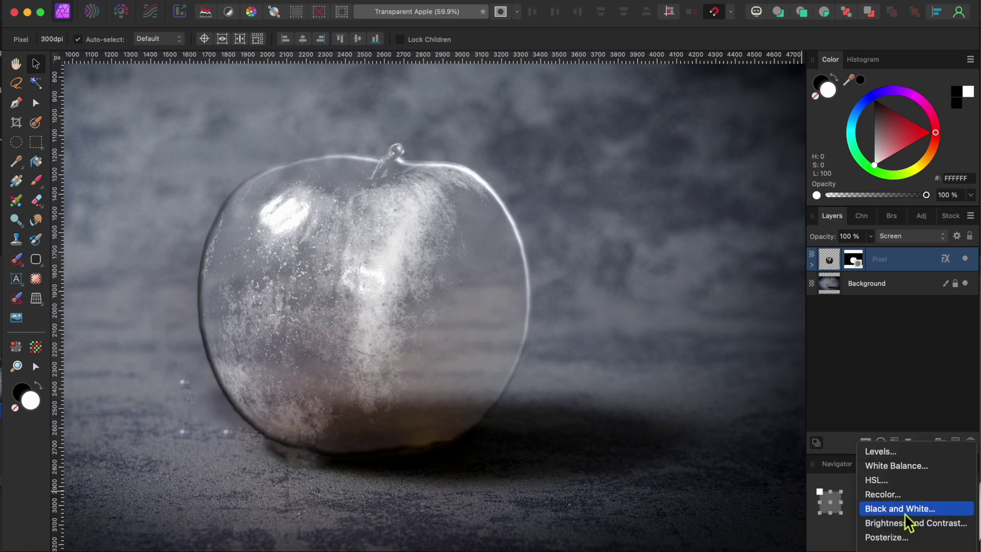
{"action": "left_click", "coordinate": [878, 468]}
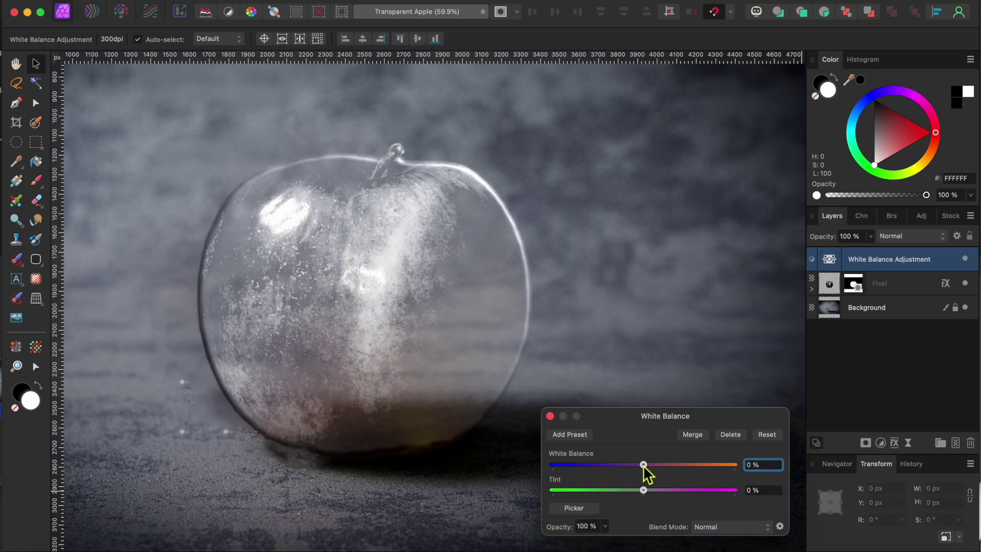
{"action": "left_click_drag", "start_coordinate": [644, 465], "coordinate": [623, 465]}
{"action": "left_click_drag", "start_coordinate": [881, 263], "coordinate": [899, 286]}
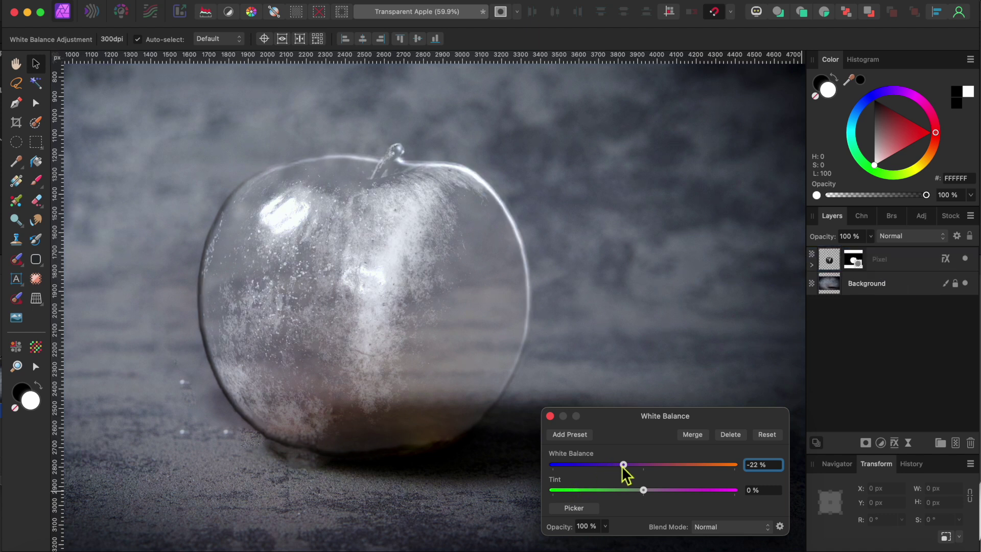
{"action": "left_click_drag", "start_coordinate": [624, 465], "coordinate": [566, 470]}
{"action": "left_click", "coordinate": [550, 415]}
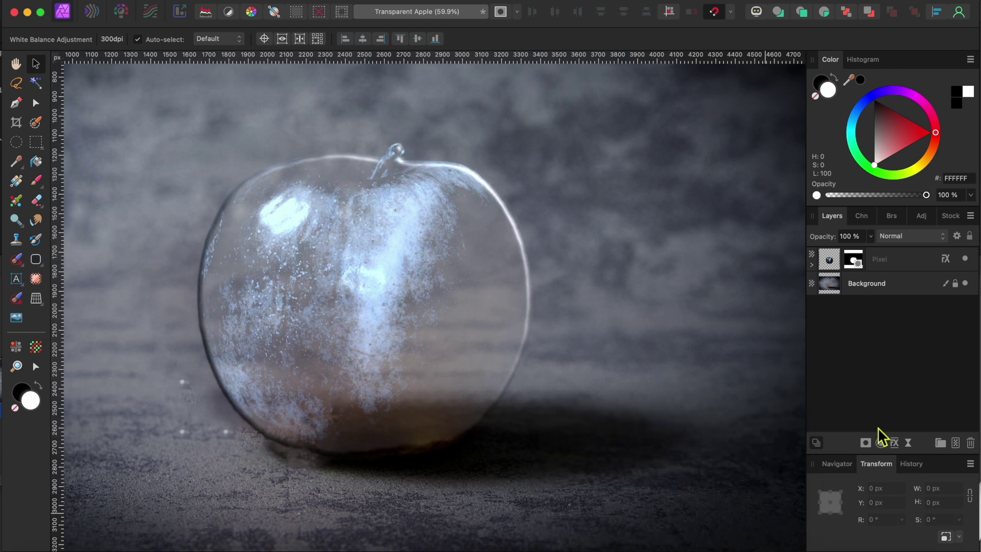
{"action": "left_click", "coordinate": [894, 260]}
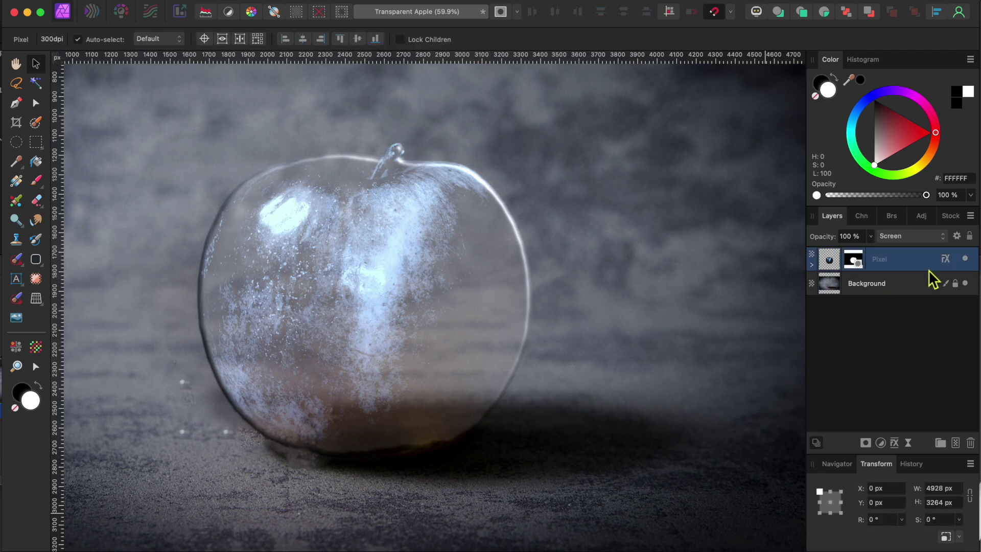
- Duplicate the Screen-blended glow layer and lower the lower copy's opacity to about 65%
{"action": "key", "text": "super+j"}
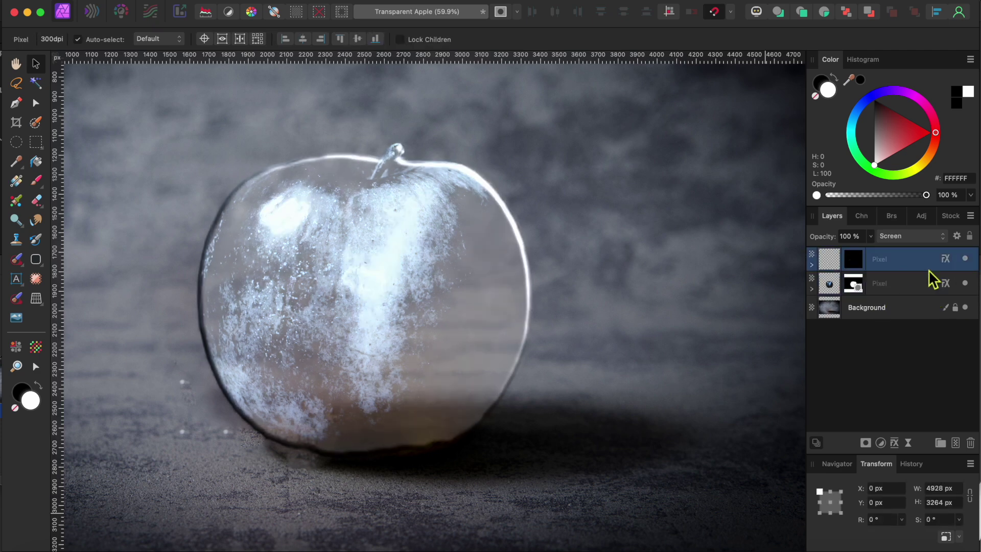
{"action": "scroll", "coordinate": [550, 284], "scroll_direction": "down", "scroll_amount": 2}
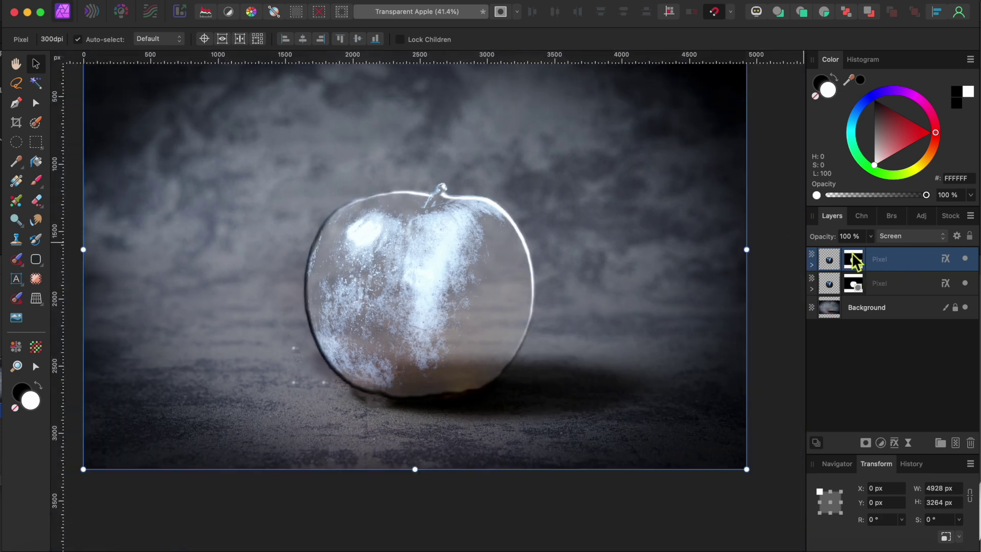
{"action": "left_click", "coordinate": [883, 285]}
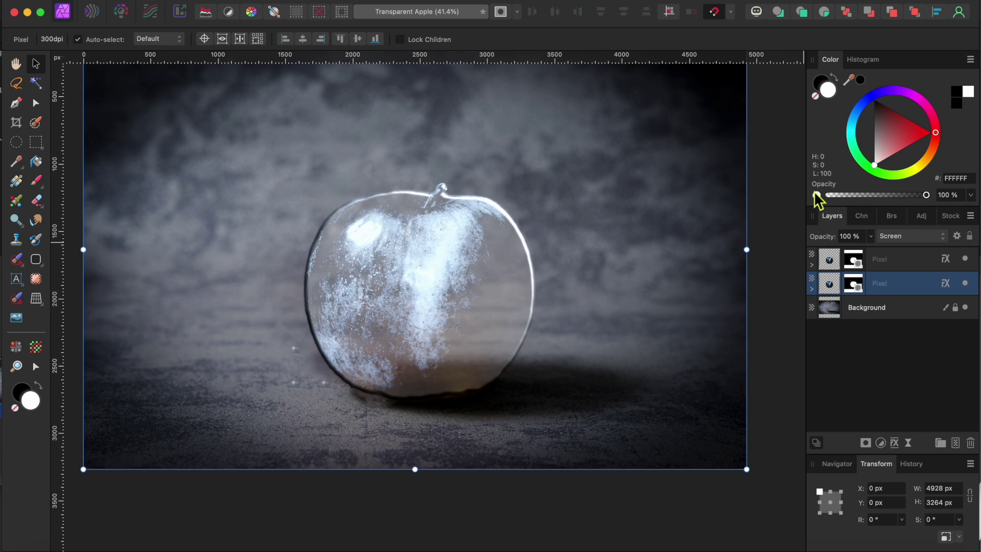
{"action": "left_click", "coordinate": [871, 237]}
{"action": "left_click", "coordinate": [896, 263]}
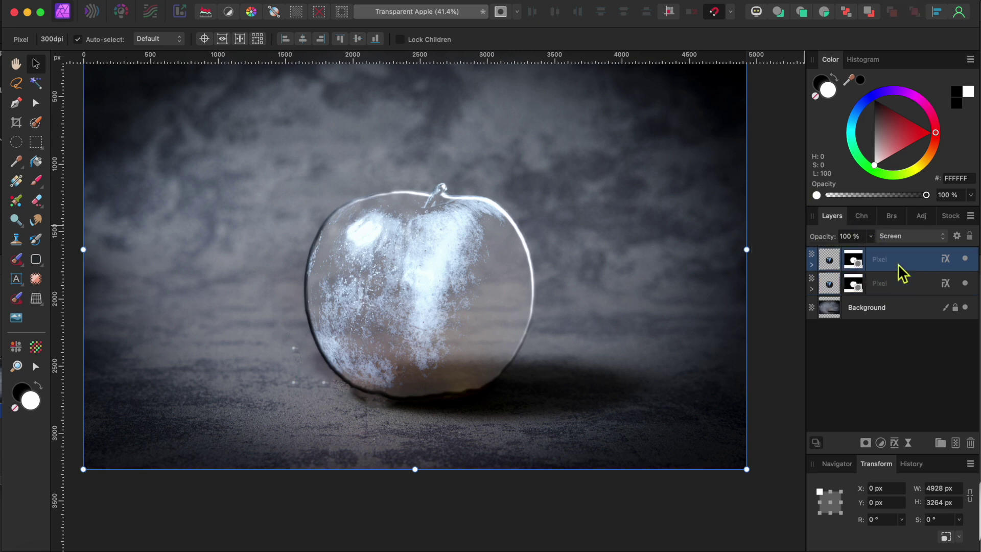
{"action": "left_click", "coordinate": [887, 280]}
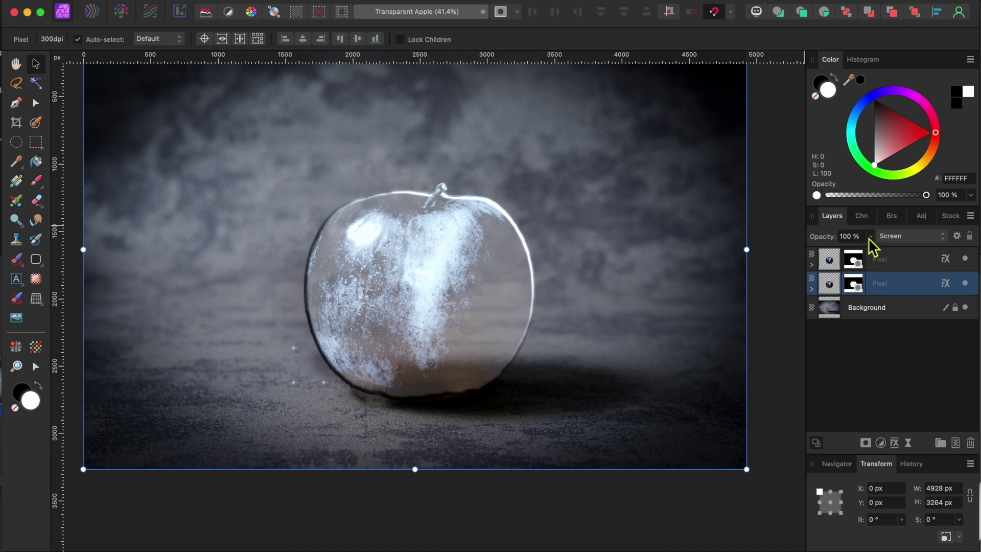
{"action": "left_click", "coordinate": [872, 238]}
{"action": "left_click_drag", "start_coordinate": [871, 251], "coordinate": [831, 251]}
- Reduce the top glow copy's opacity to around 64%
{"action": "left_click", "coordinate": [897, 258]}
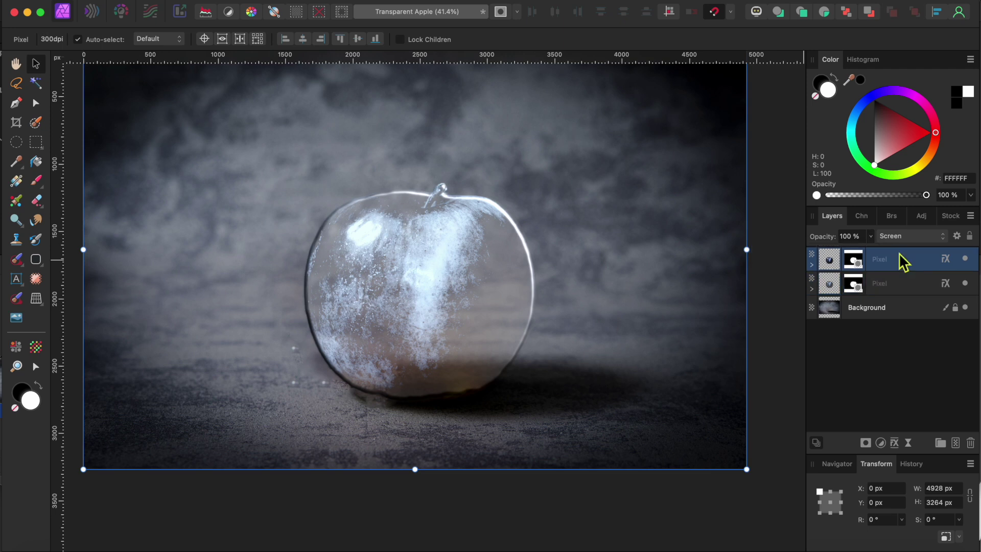
{"action": "left_click", "coordinate": [871, 236]}
{"action": "left_click_drag", "start_coordinate": [872, 251], "coordinate": [834, 255]}
{"action": "left_click", "coordinate": [772, 338]}
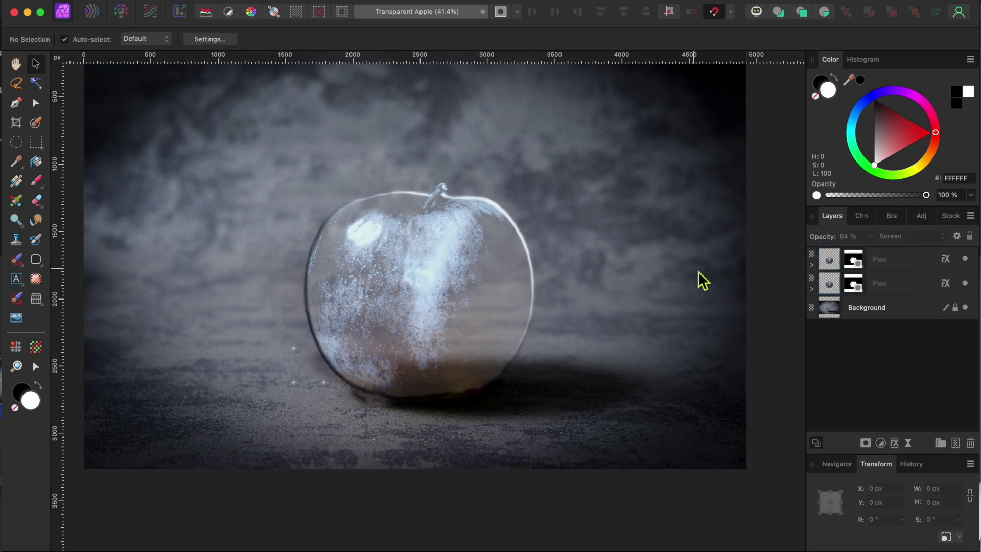
- Place piclumen-1735260263991.png over the apple and nudge it right to centre it
{"action": "left_click", "coordinate": [17, 318]}
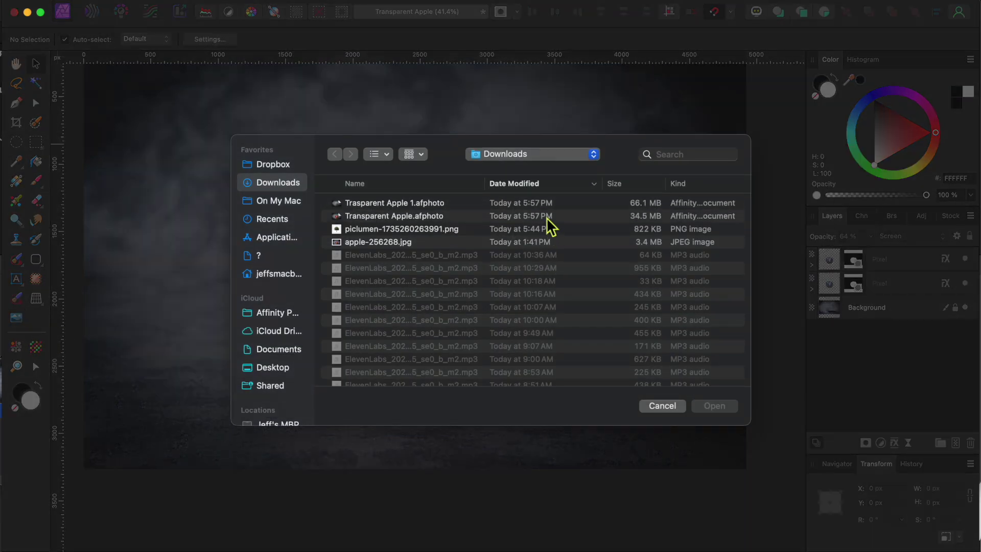
{"action": "left_click", "coordinate": [378, 230]}
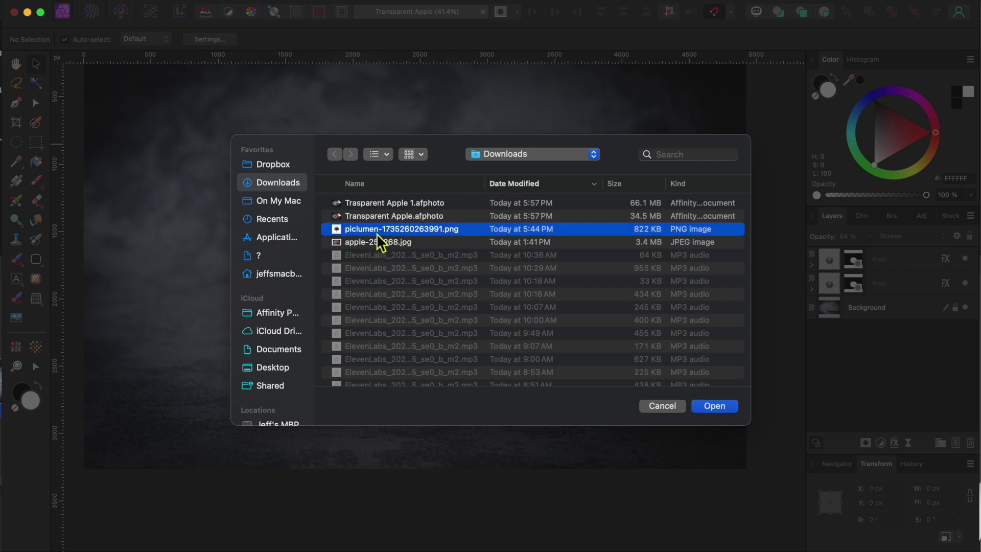
{"action": "left_click", "coordinate": [721, 406]}
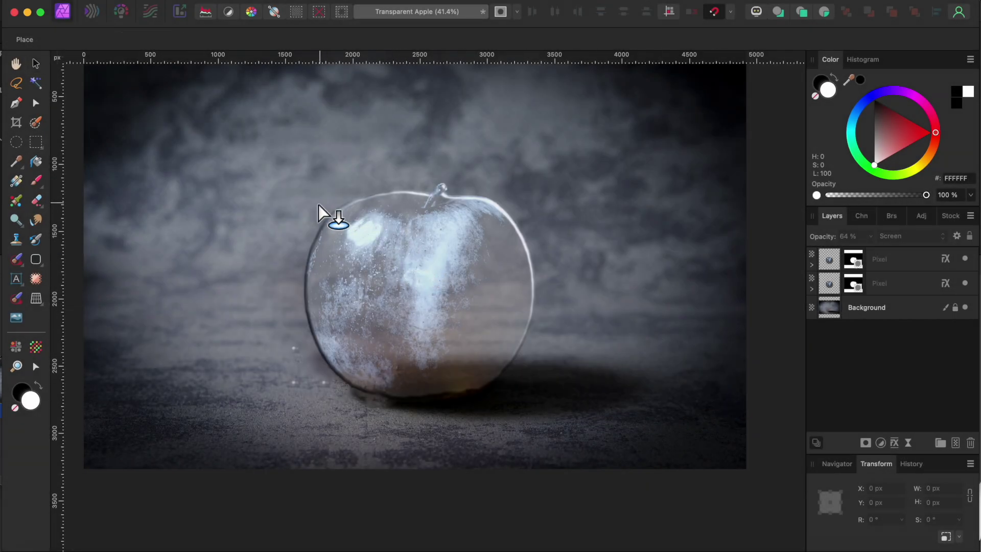
{"action": "left_click_drag", "start_coordinate": [290, 186], "coordinate": [581, 384]}
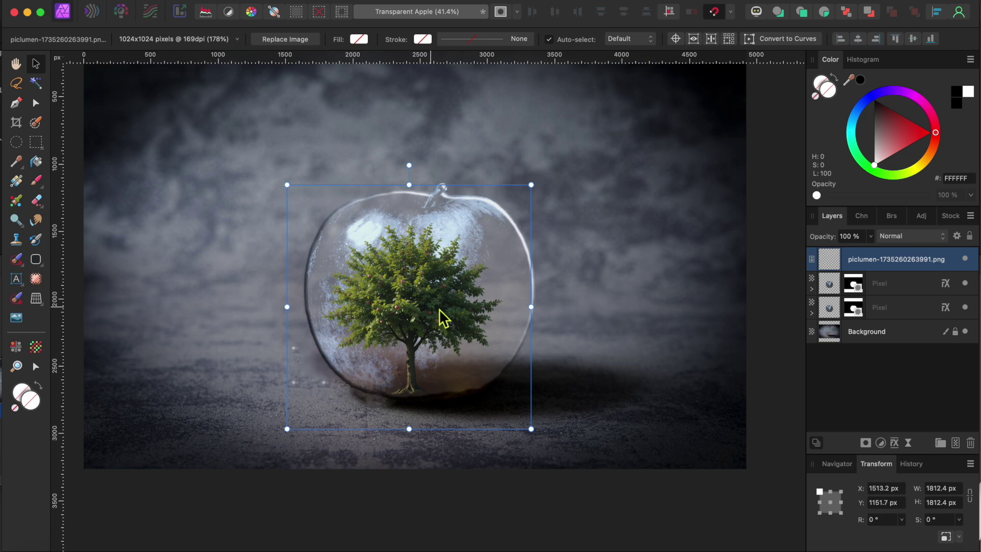
{"action": "left_click_drag", "start_coordinate": [440, 310], "coordinate": [450, 307]}
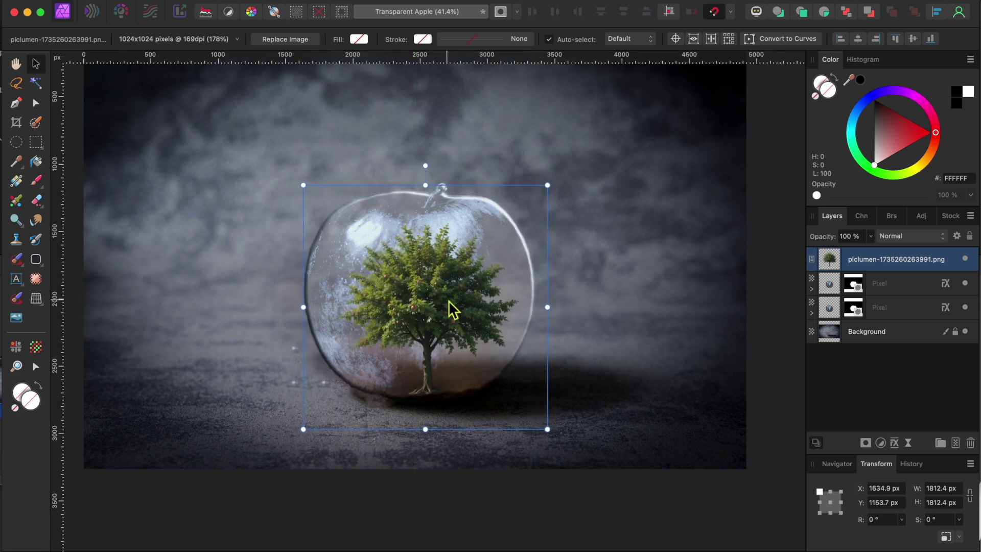
{"action": "scroll", "coordinate": [437, 298], "scroll_direction": "up", "scroll_amount": 3}
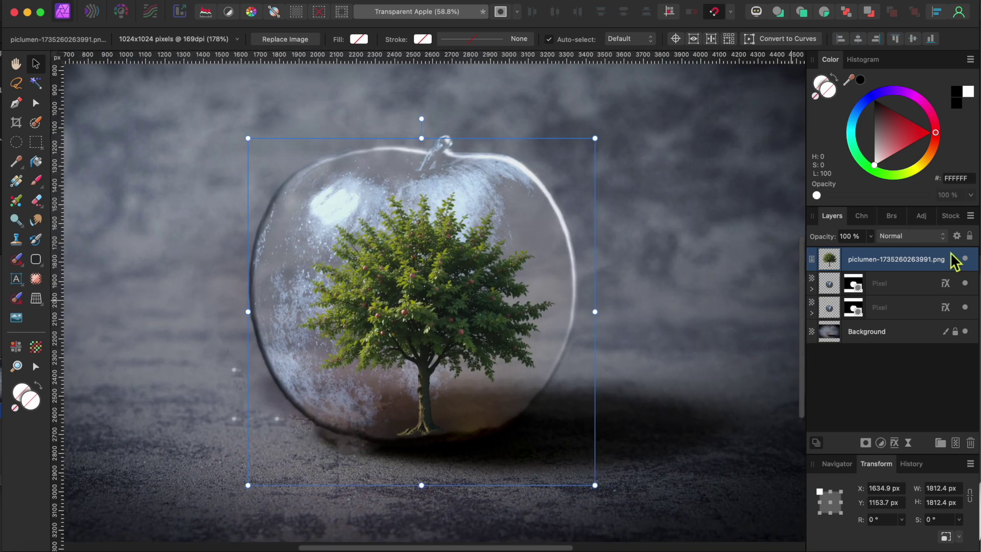
- Move the tree layer below the top glow layer and ready a mid-grey 128 Round Light Brush at about 340 px
{"action": "left_click_drag", "start_coordinate": [939, 266], "coordinate": [902, 299]}
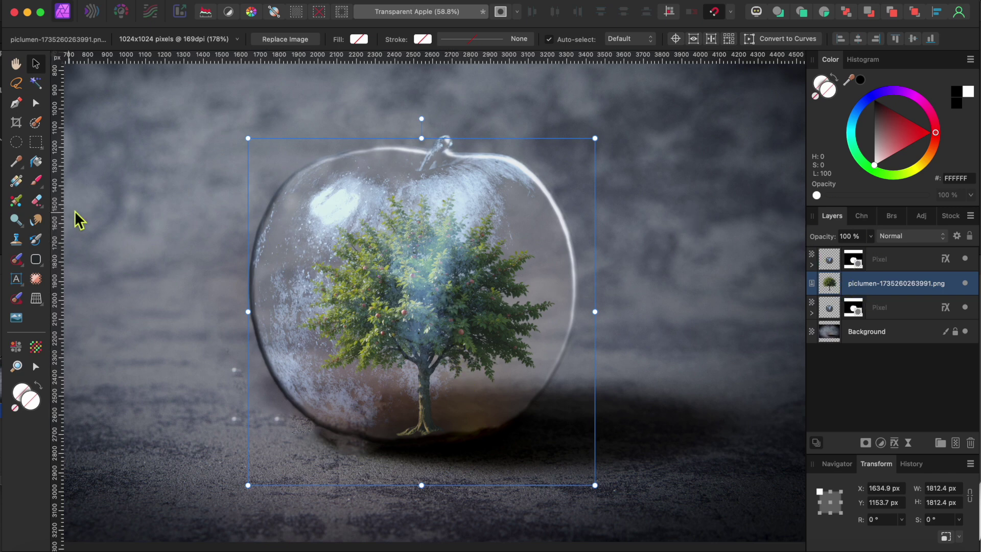
{"action": "left_click", "coordinate": [36, 180]}
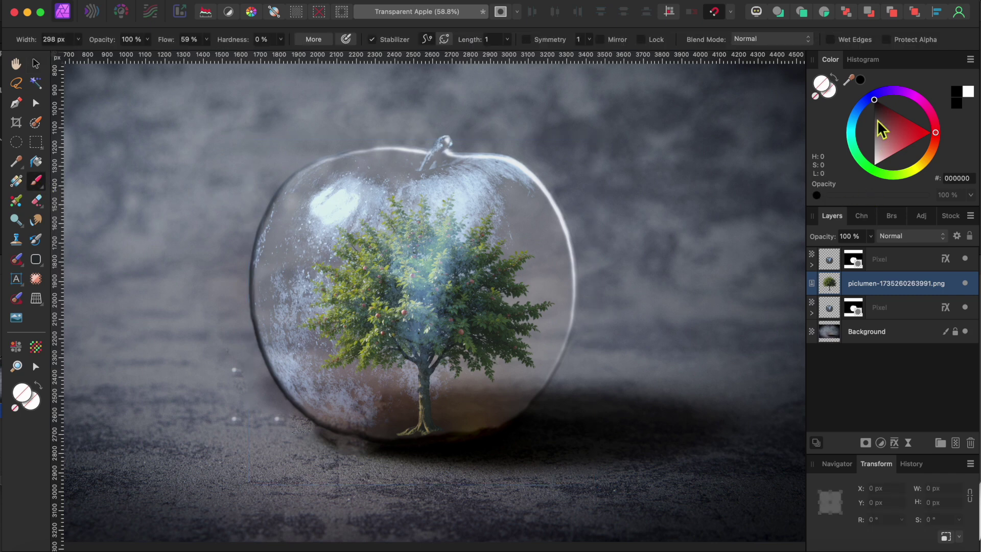
{"action": "left_click_drag", "start_coordinate": [874, 102], "coordinate": [875, 136]}
{"action": "left_click", "coordinate": [891, 215]}
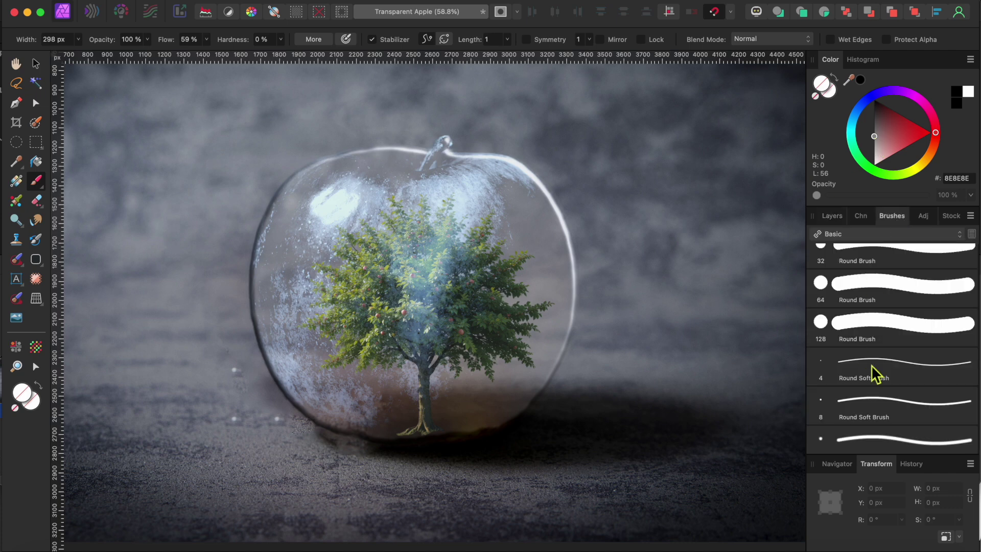
{"action": "scroll", "coordinate": [878, 371], "scroll_direction": "down", "scroll_amount": 8}
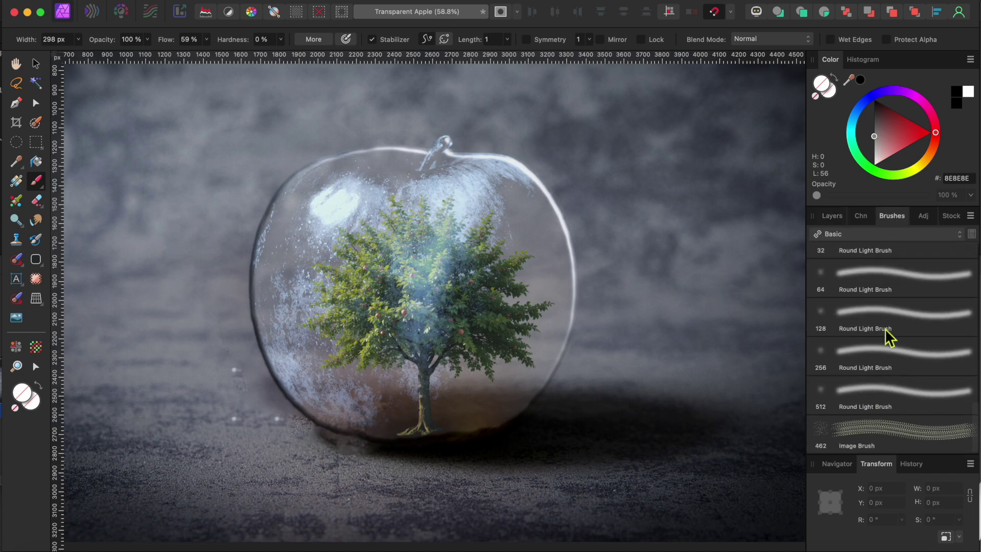
{"action": "left_click", "coordinate": [879, 322]}
{"action": "left_click_drag", "start_coordinate": [431, 323], "coordinate": [460, 323]}
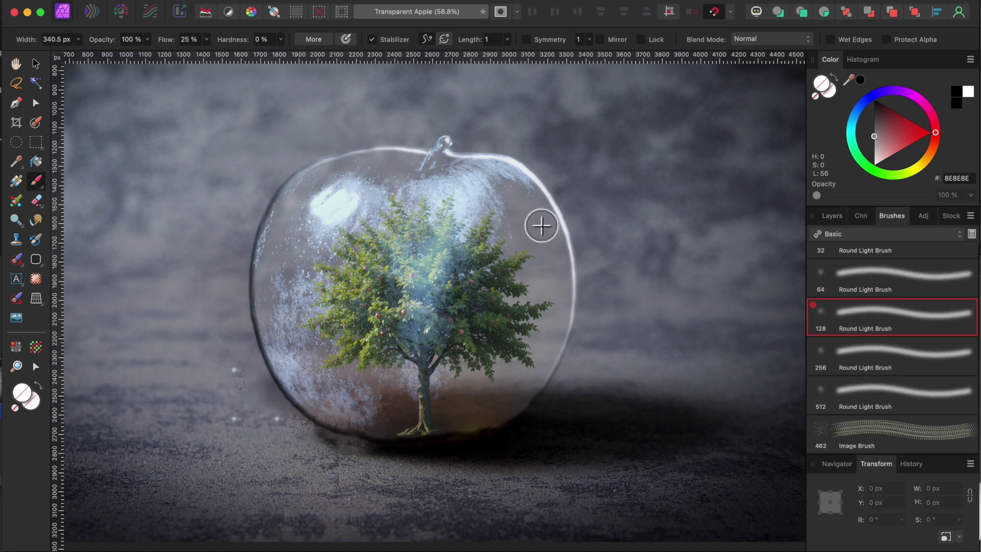
- Paint grey on the top glow layer's mask over the tree to partly hide the glow
{"action": "left_click_drag", "start_coordinate": [376, 320], "coordinate": [365, 278]}
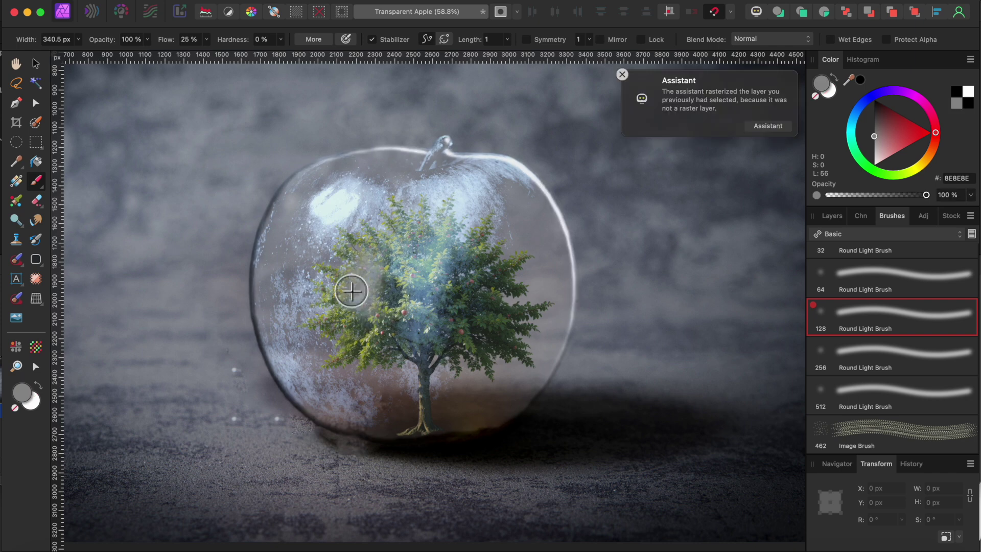
{"action": "key", "text": "super+z"}
{"action": "left_click", "coordinate": [833, 217]}
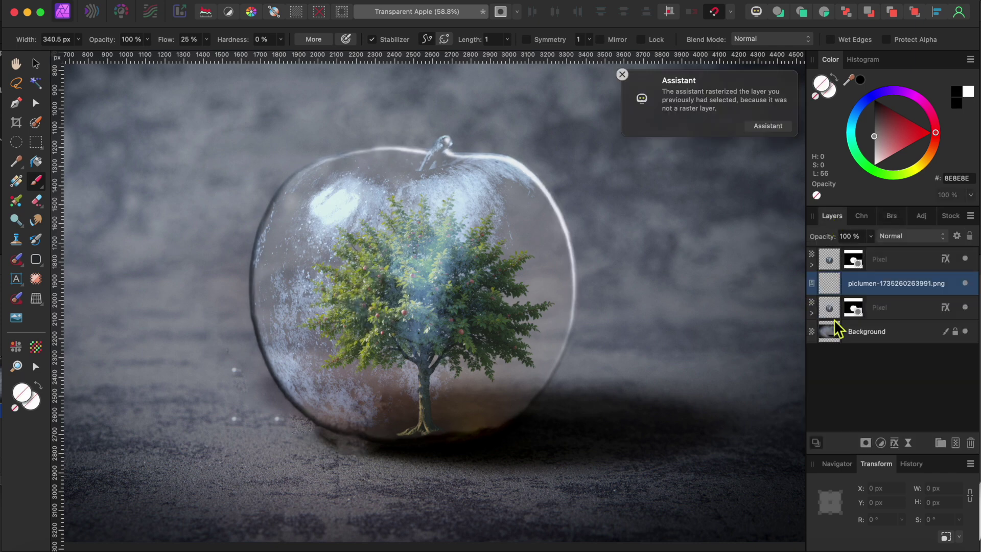
{"action": "left_click", "coordinate": [859, 266]}
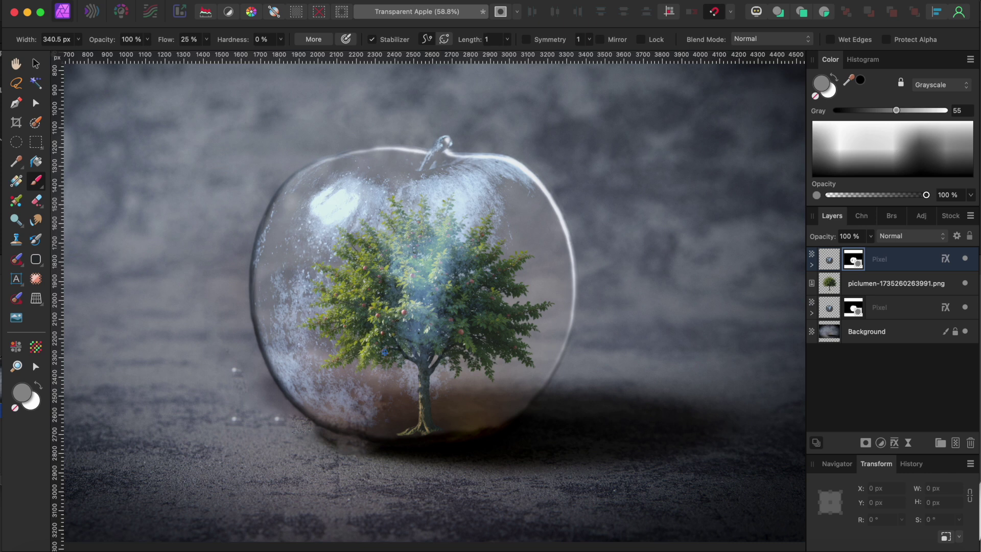
{"action": "left_click_drag", "start_coordinate": [381, 301], "coordinate": [387, 278]}
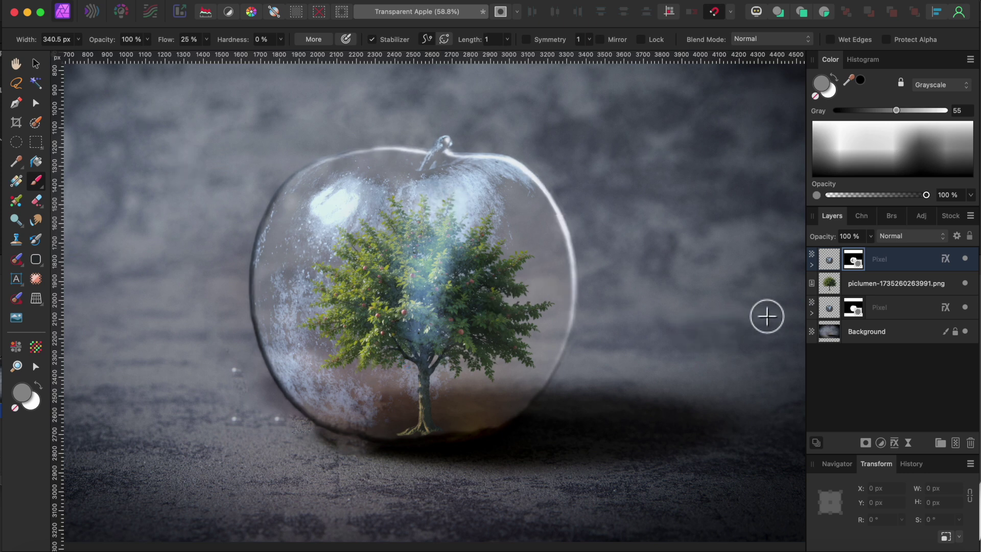
- Scale the tree image up to about 1921.7 px square and shift it right and down
{"action": "left_click", "coordinate": [872, 289]}
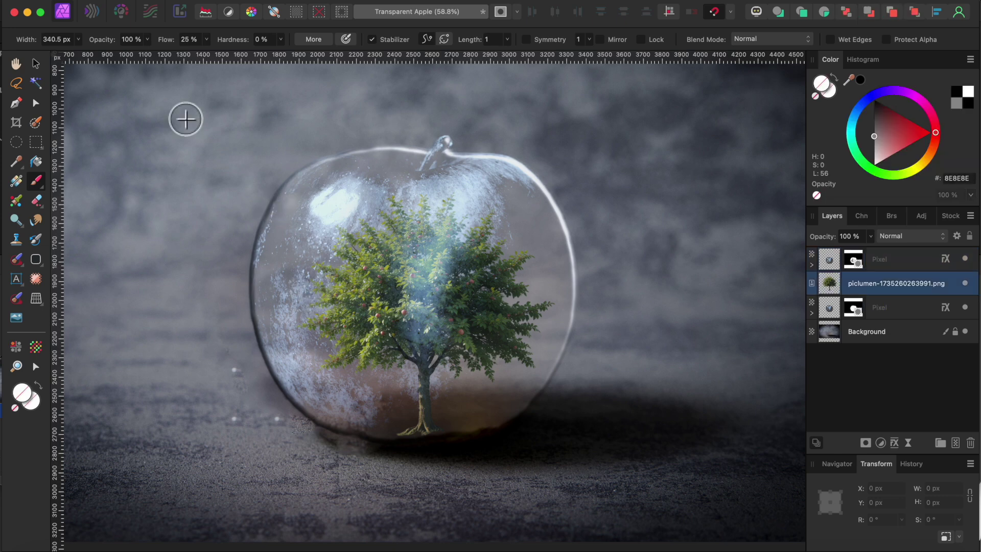
{"action": "left_click", "coordinate": [35, 64]}
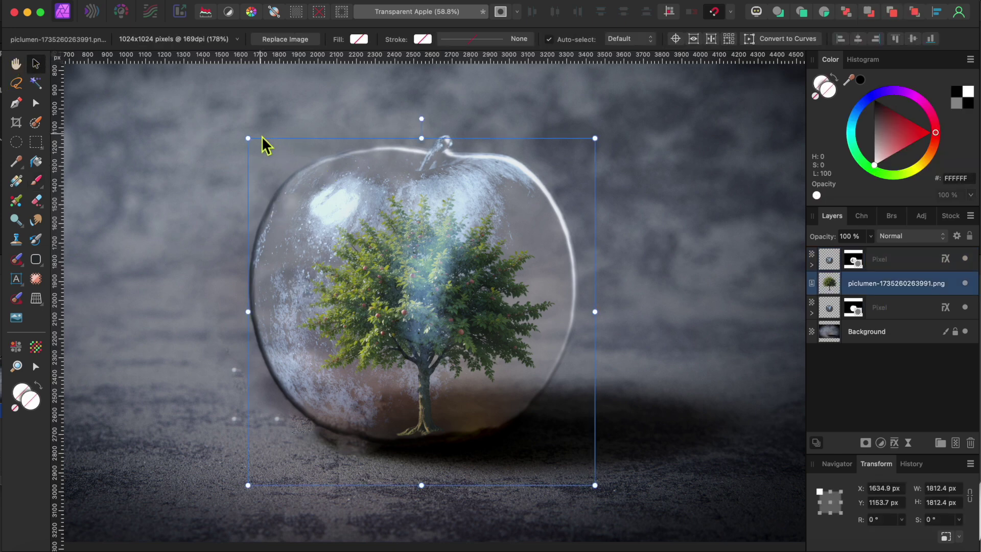
{"action": "left_click_drag", "start_coordinate": [249, 139], "coordinate": [228, 118]}
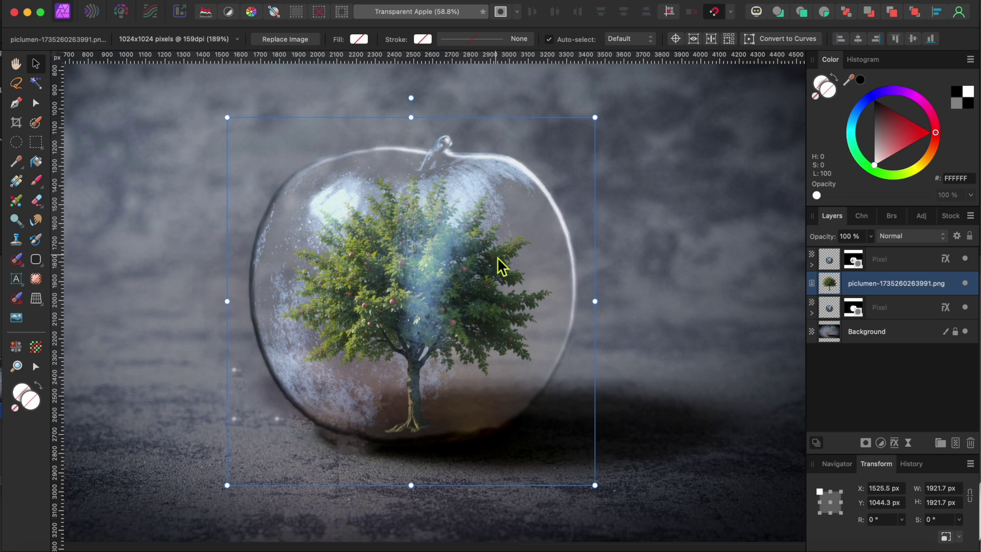
{"action": "left_click_drag", "start_coordinate": [436, 262], "coordinate": [449, 270]}
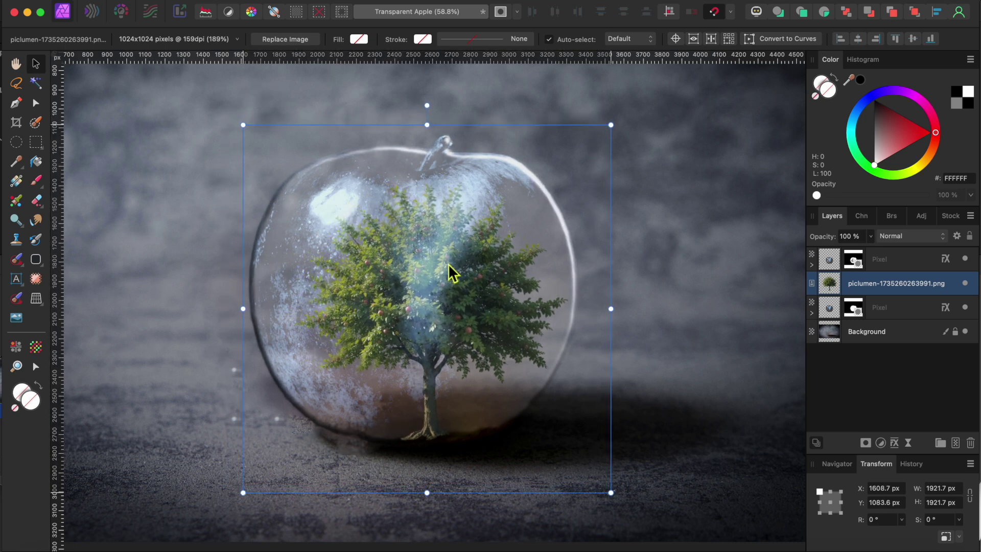